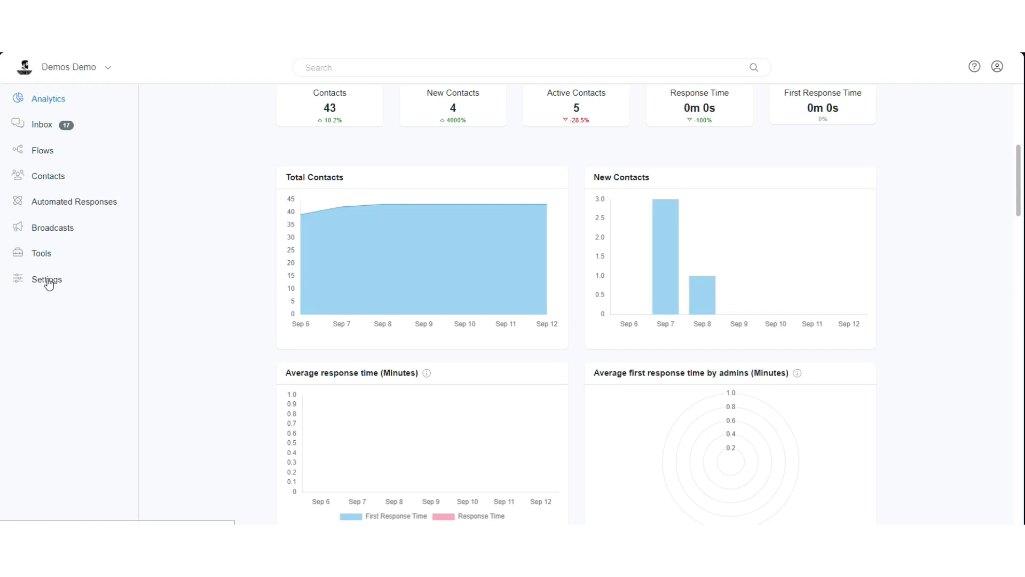
Open Chatrace's Integrations settings and scroll down to the Pabbly Connect entry.
click(48, 281)
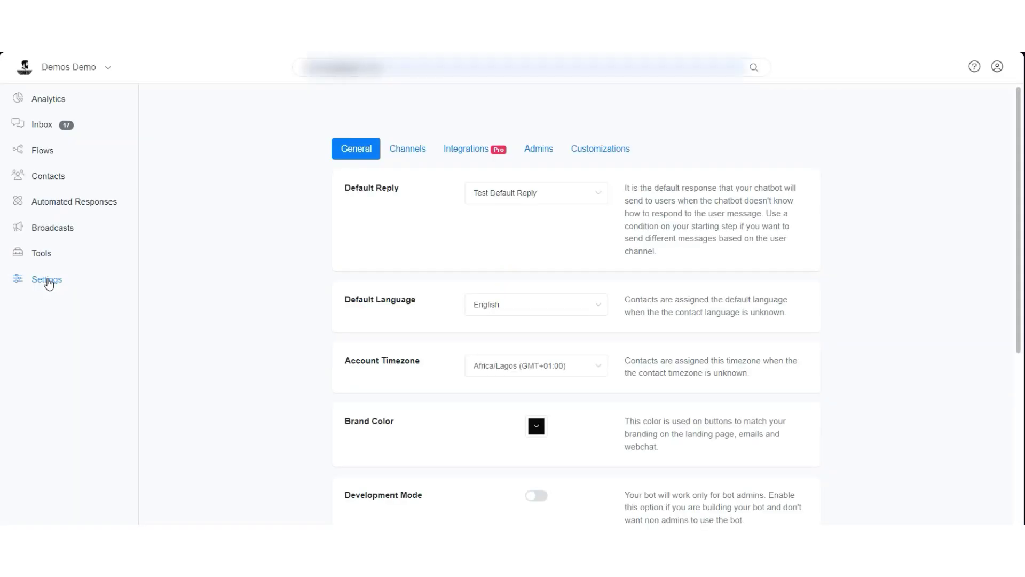
click(462, 151)
scroll(466, 389, down, 4)
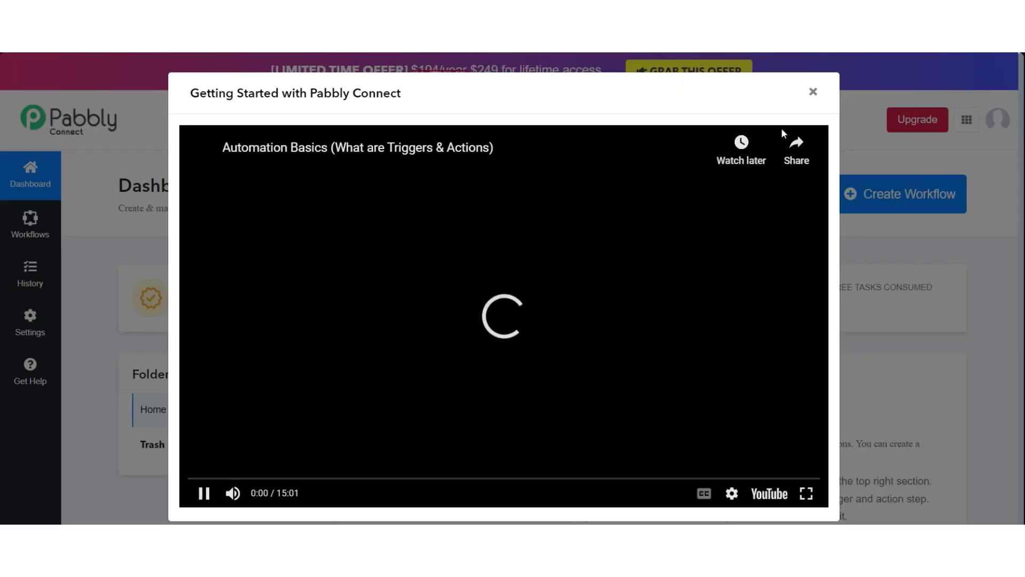
Close the Getting Started with Pabbly Connect dialog.
click(812, 92)
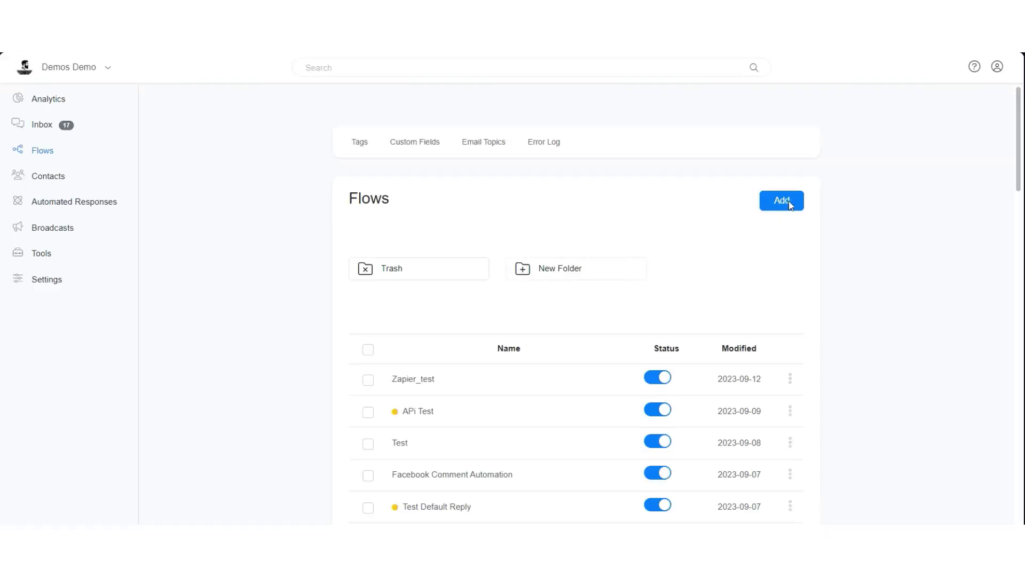
Add a new Chatrace flow named Pabbly_test.
click(783, 202)
click(466, 126)
text(Pab)
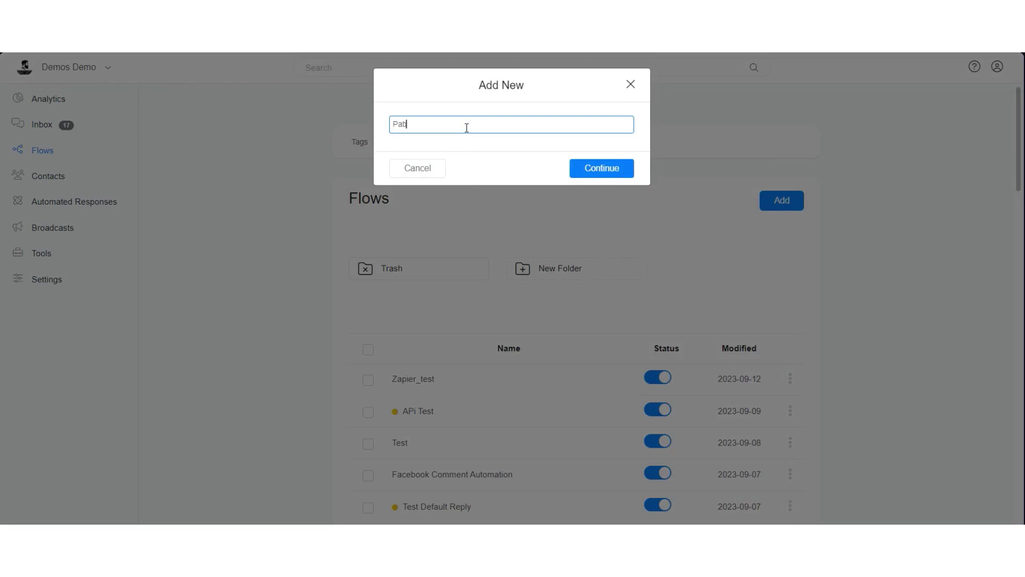
text(bly_test)
click(588, 167)
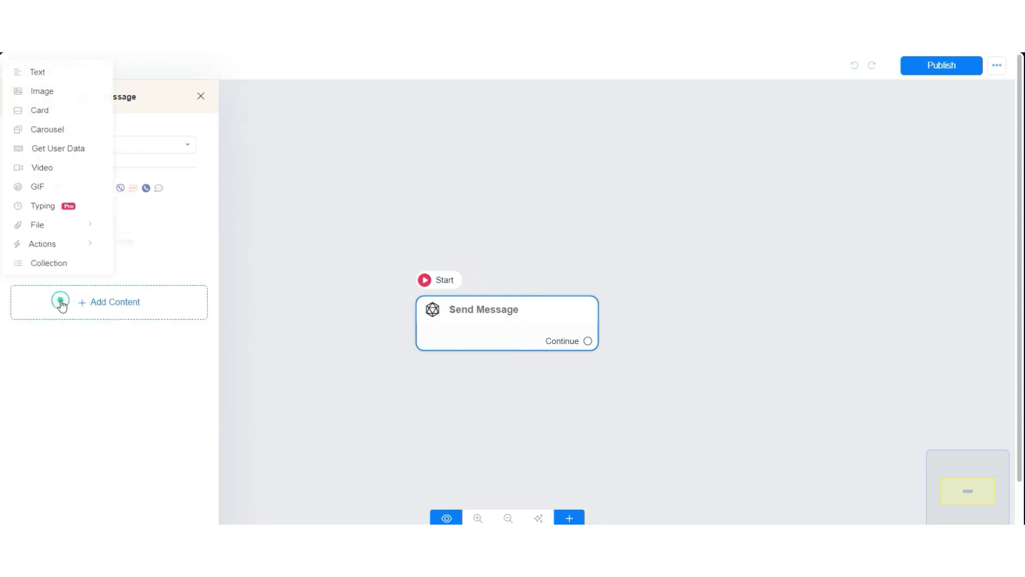
Add a text greeting 'Hi {{first_name}}' to the start message.
click(43, 70)
click(113, 222)
text(H)
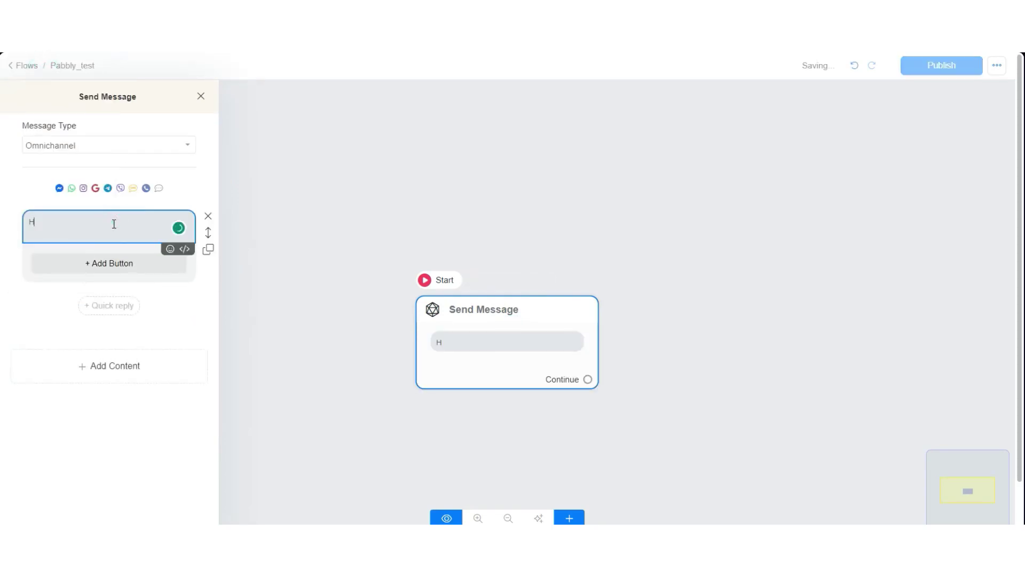
text(i {{)
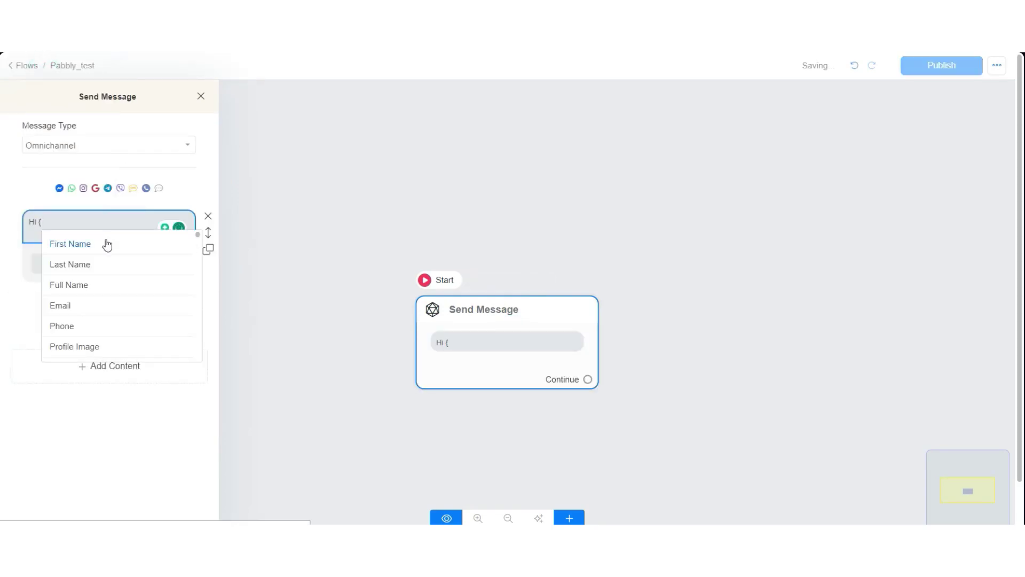
click(109, 238)
Add the question 'Kindly enter your phone number' with reply type Phone.
click(115, 364)
click(82, 213)
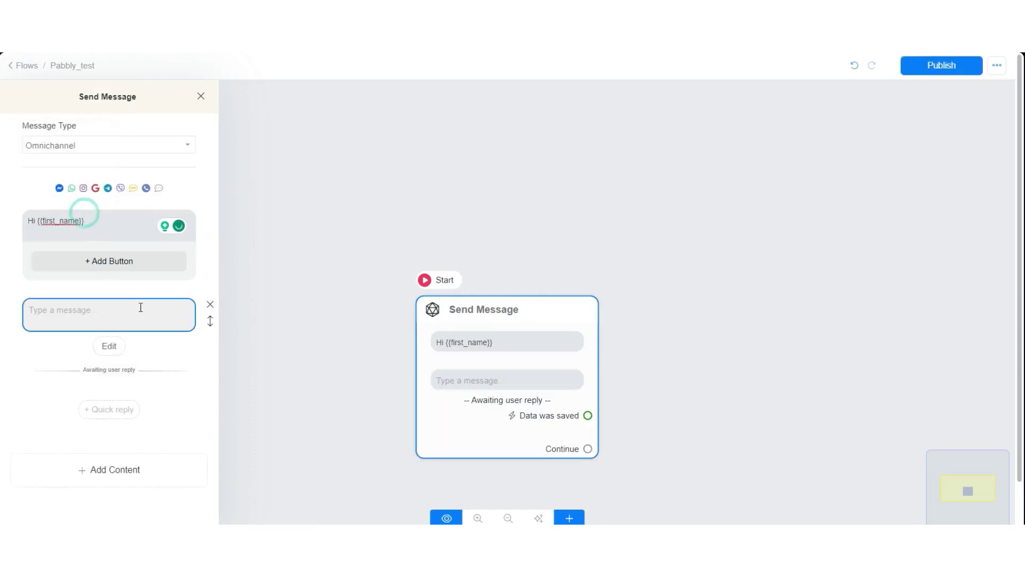
click(140, 308)
text(Kindly enter your phone number)
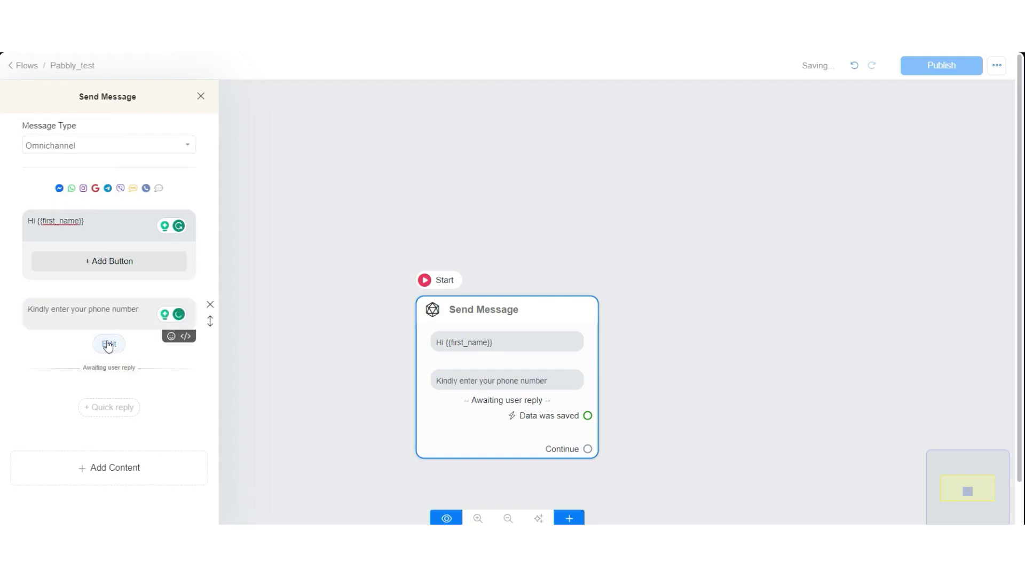
click(109, 346)
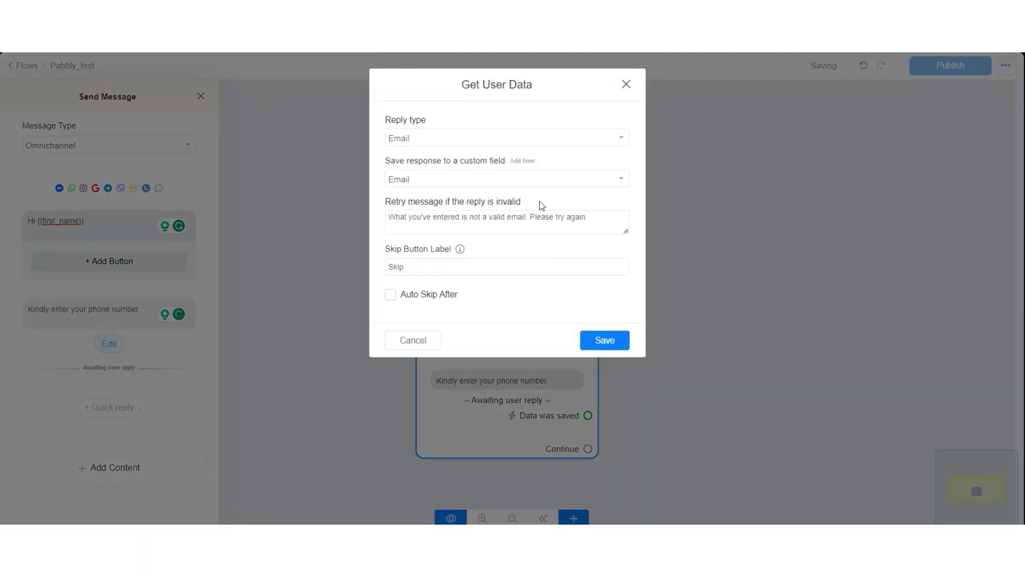
click(476, 136)
click(451, 206)
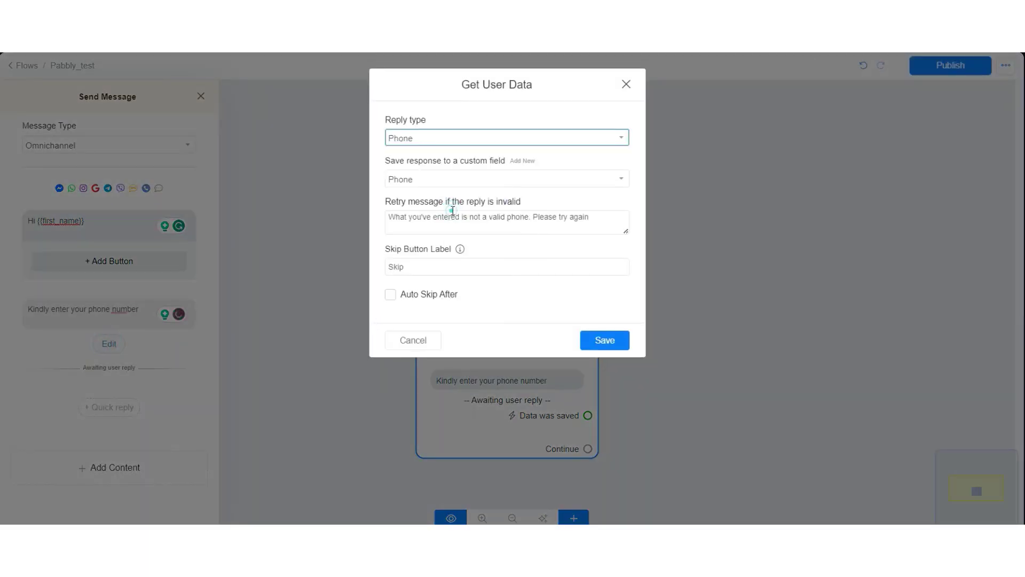
click(465, 269)
click(601, 348)
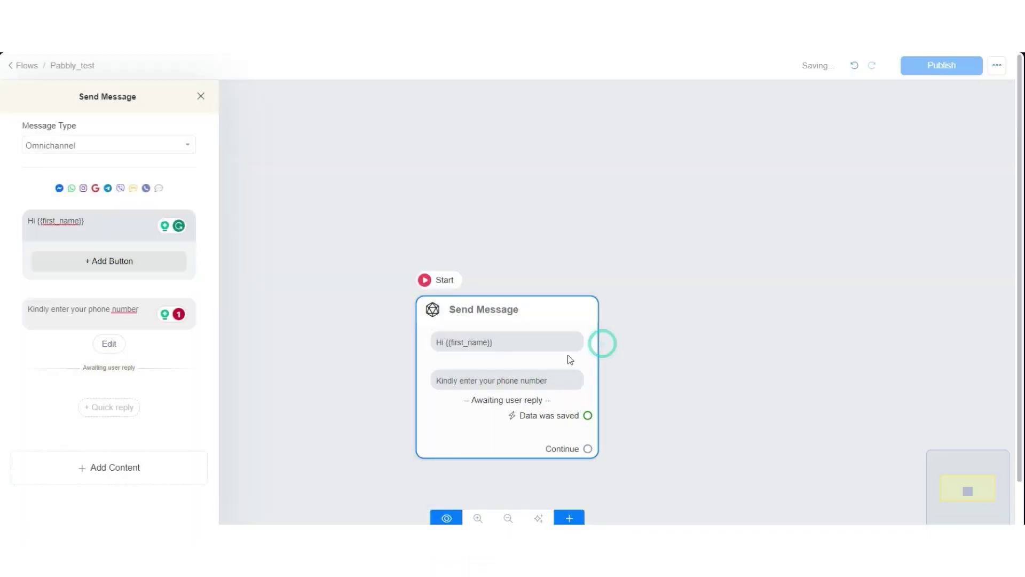
Add 'Kindly enter your age', saving the Text reply to the Age field with an empty skip label.
click(107, 471)
click(65, 317)
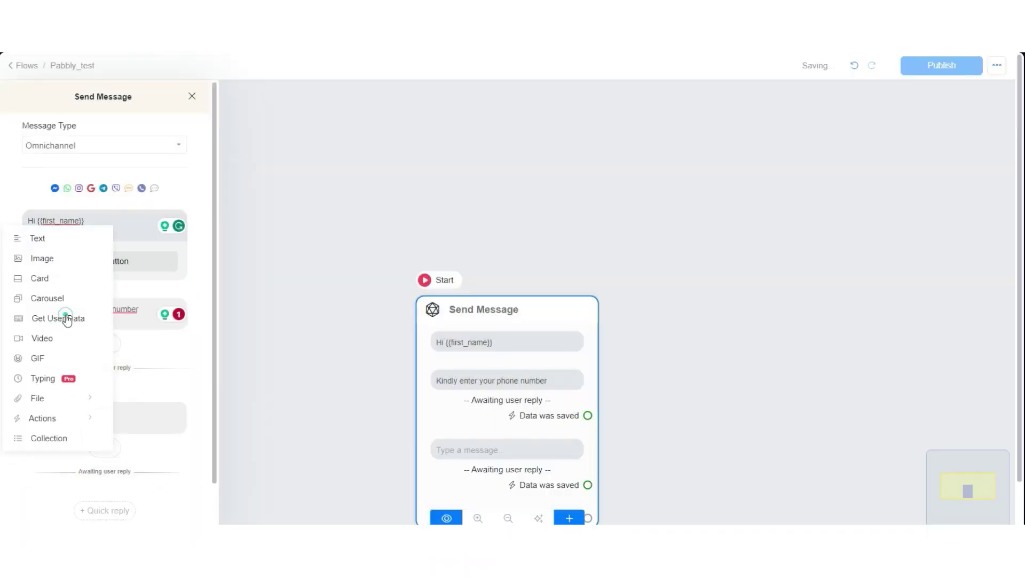
text(Kindly enter your age)
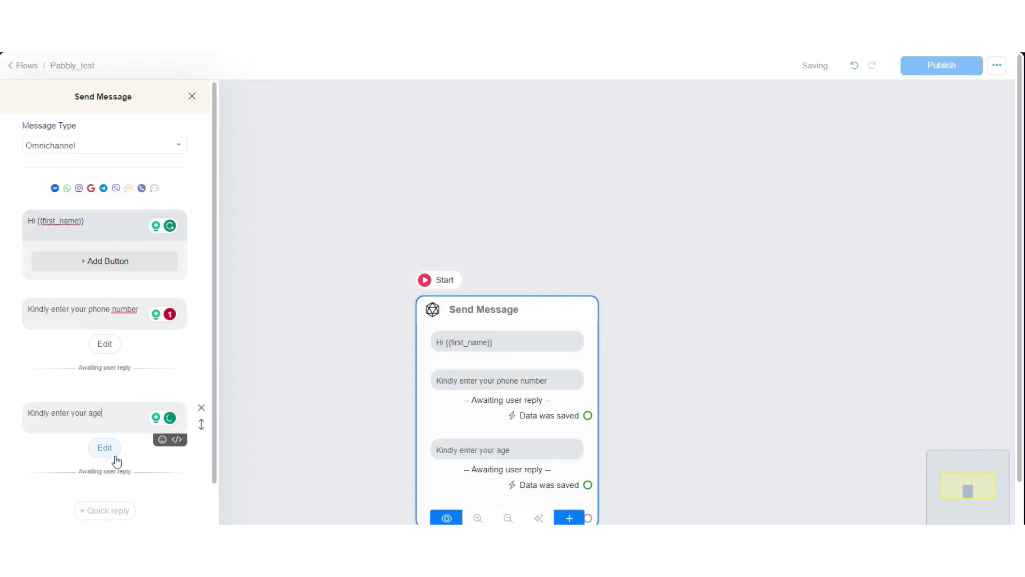
click(113, 454)
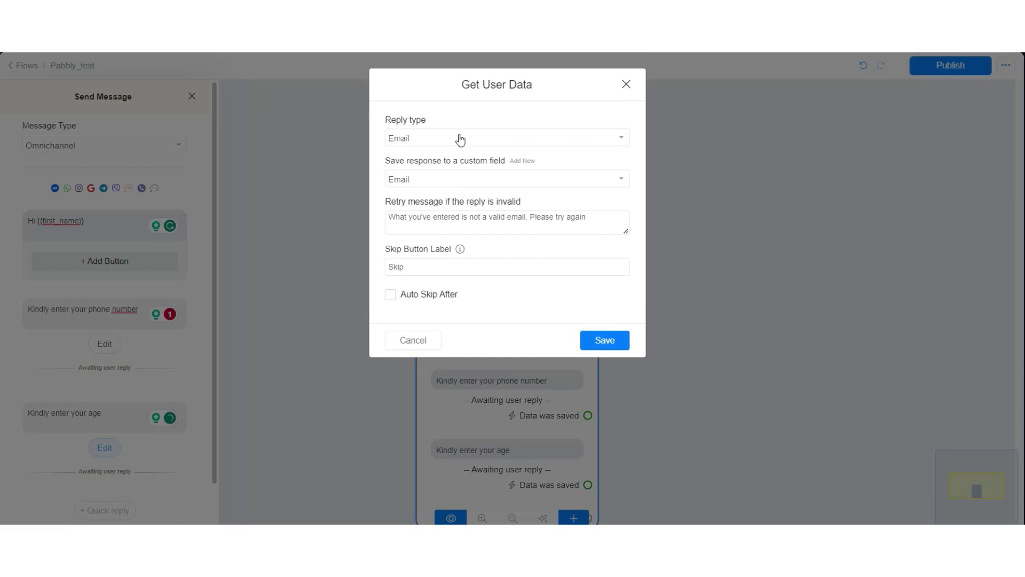
click(459, 135)
click(449, 175)
click(445, 179)
text(Age)
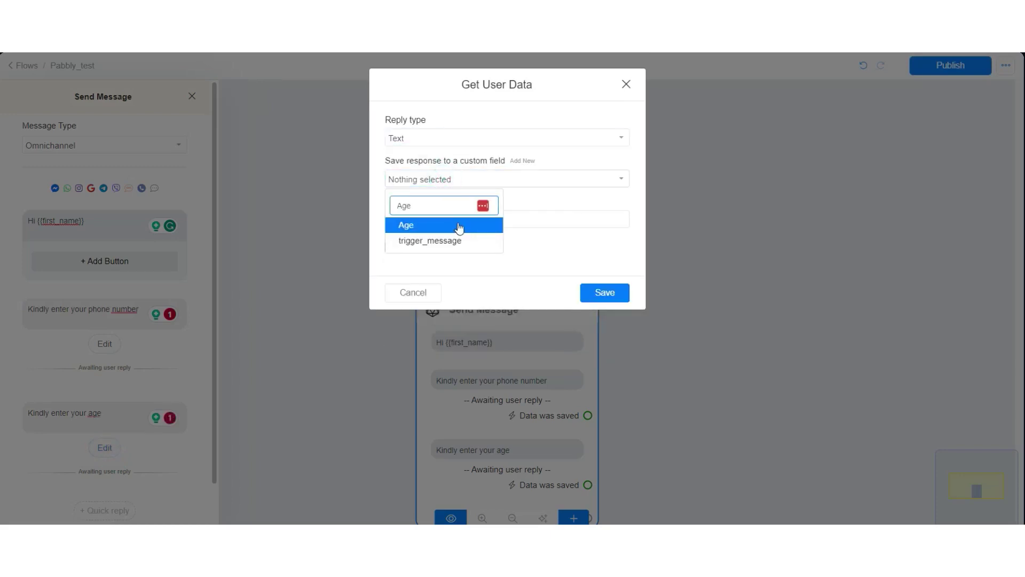
click(459, 225)
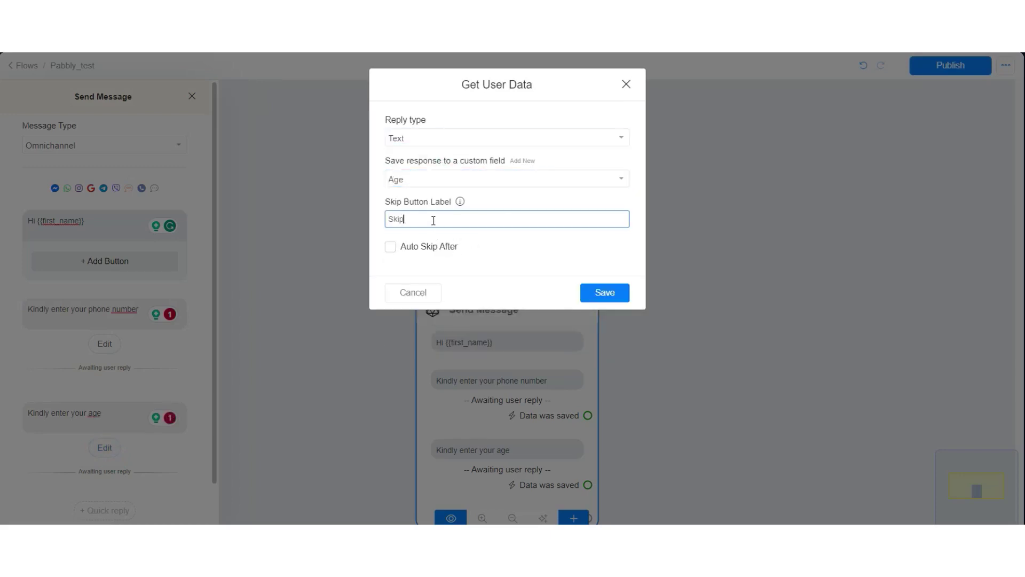
double_click(432, 220)
key(BackSpace)
click(605, 293)
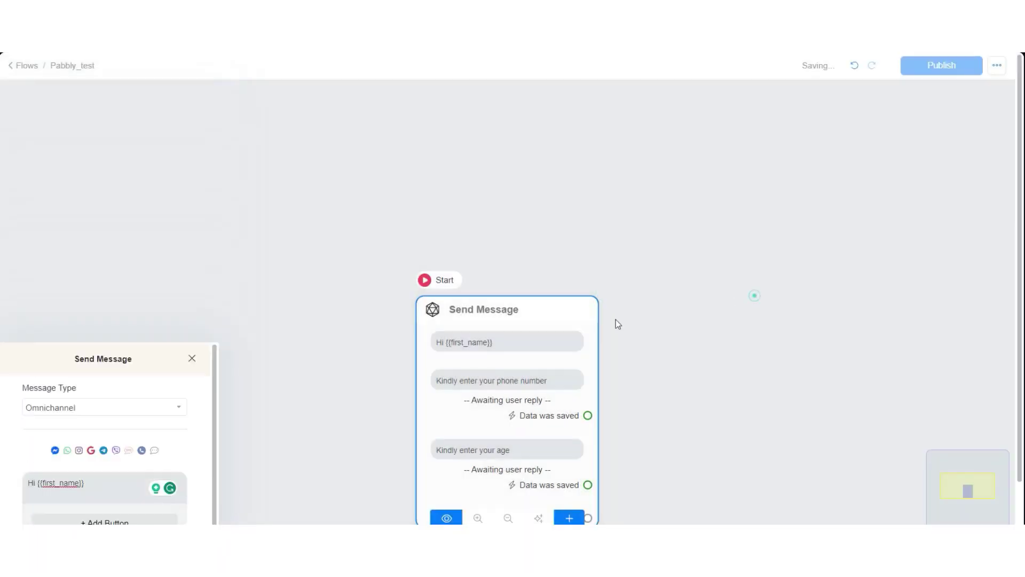
Add an Actions step holding a Trigger Pabbly action named Pabbly_trigger.
click(545, 284)
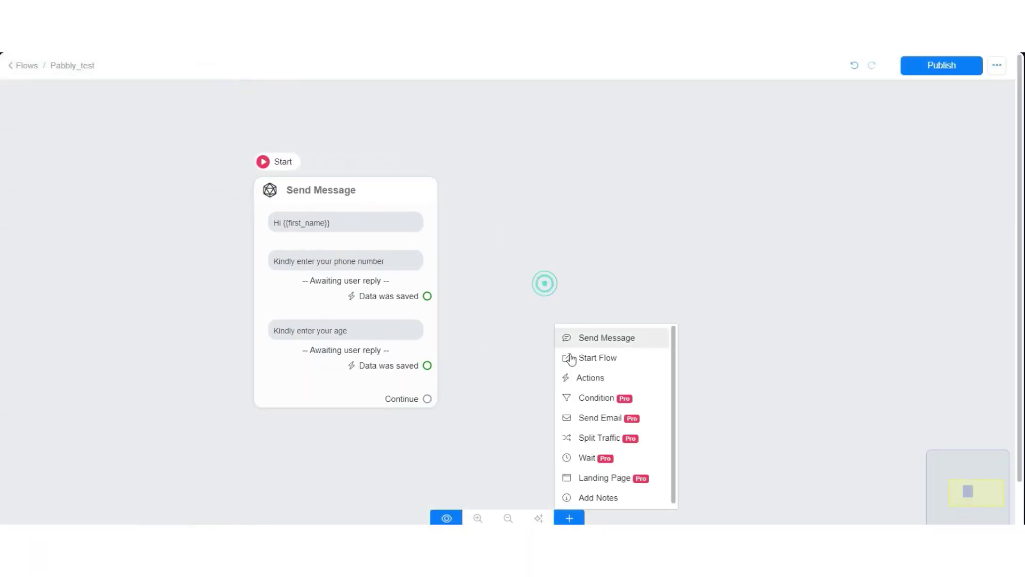
click(592, 370)
click(705, 352)
click(115, 181)
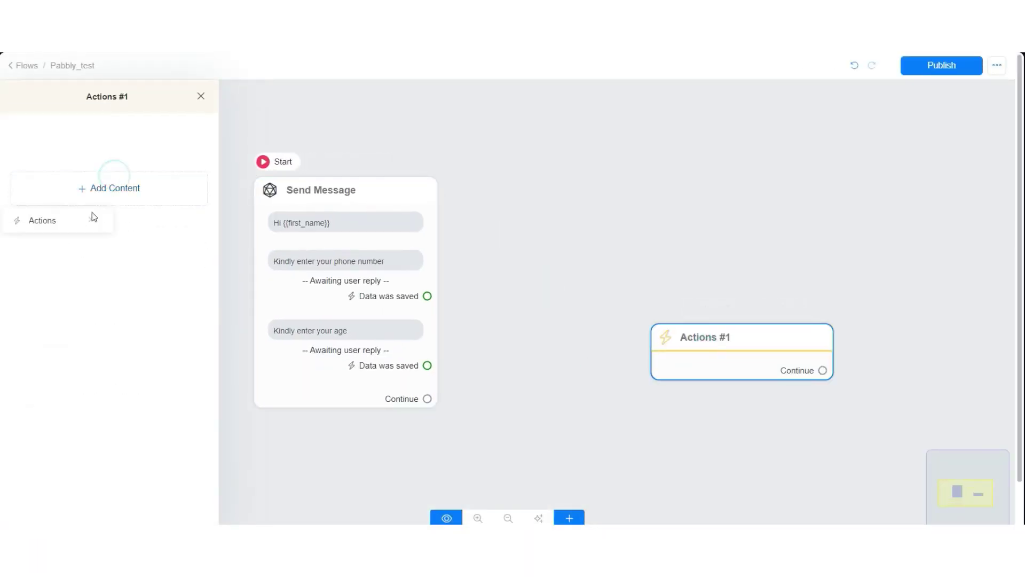
click(85, 219)
scroll(177, 406, down, 1)
click(205, 483)
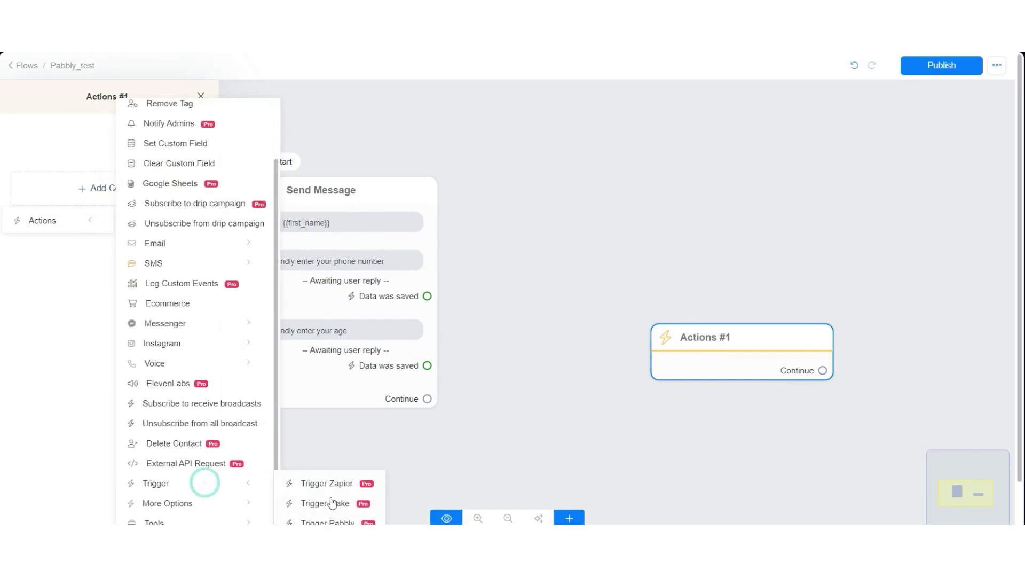
click(339, 521)
click(119, 166)
text(P)
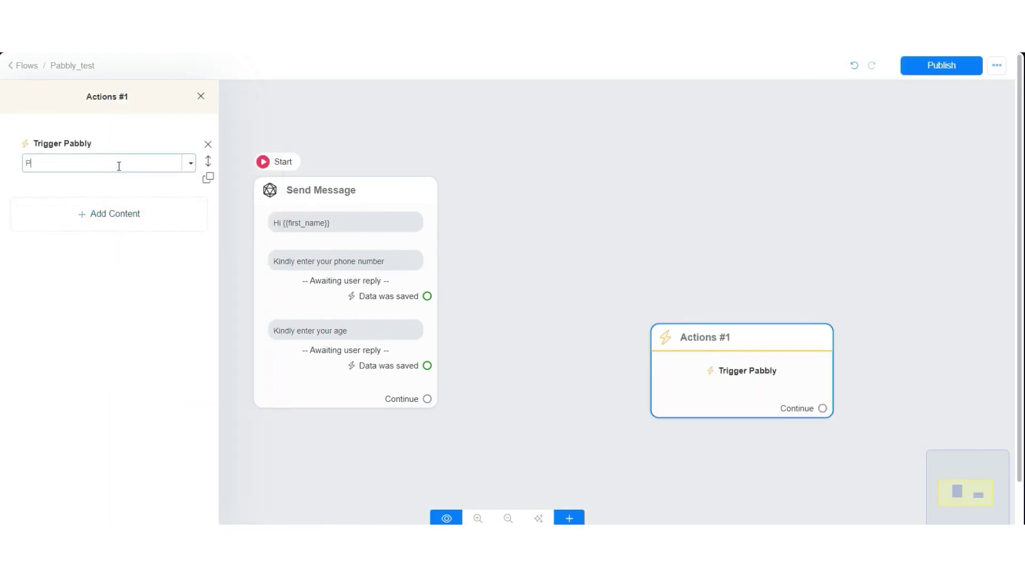
text(abbly_)
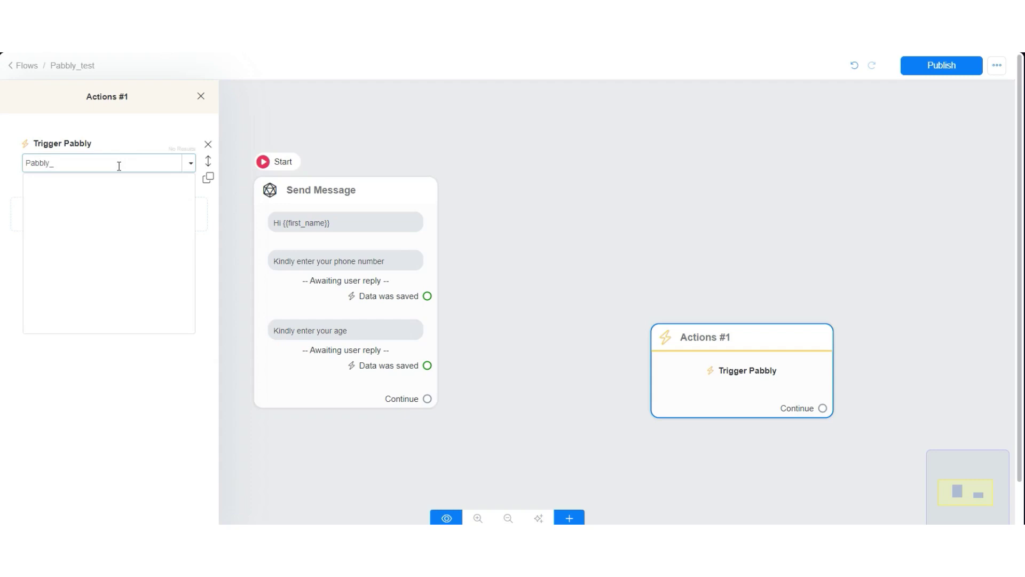
text(trigger)
key(Return)
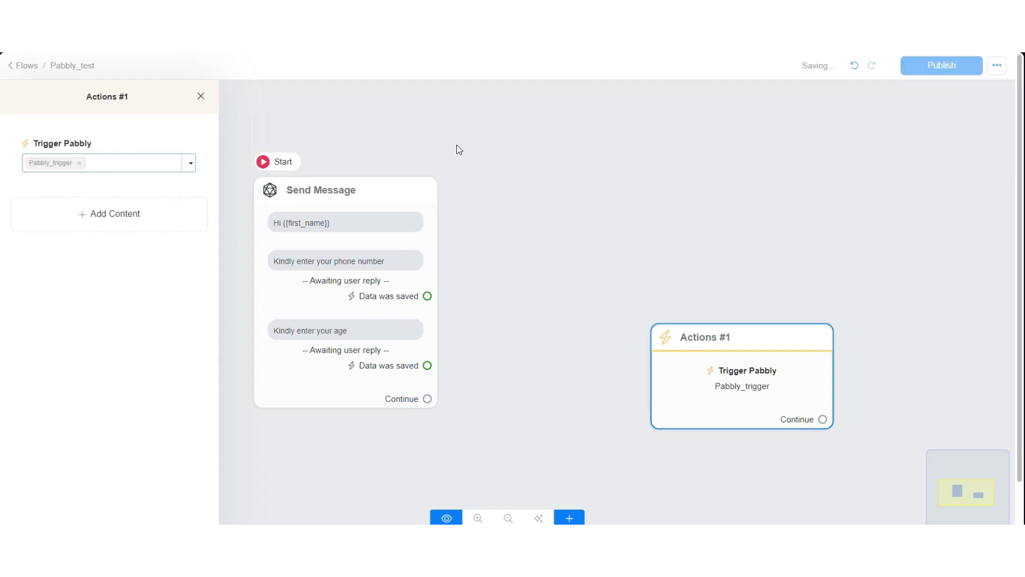
click(554, 164)
Link the saved age reply to Actions #1 and publish the flow.
drag(720, 383, 566, 319)
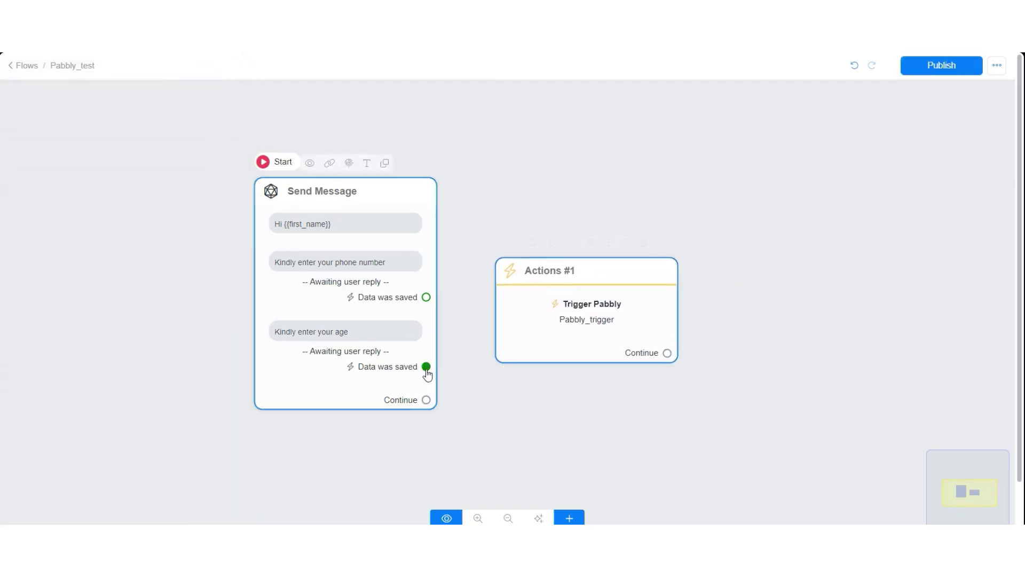
drag(427, 365, 569, 320)
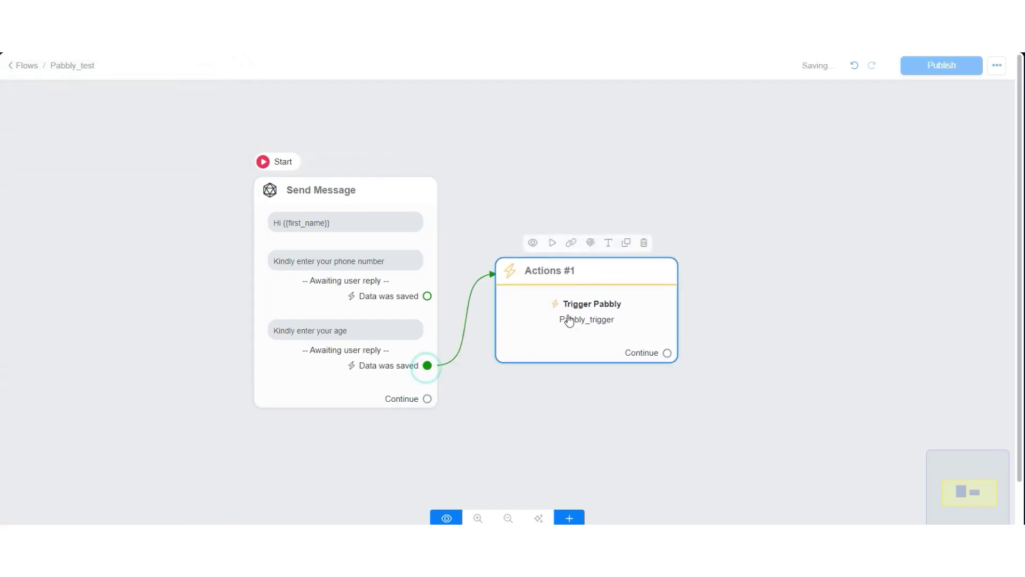
click(944, 70)
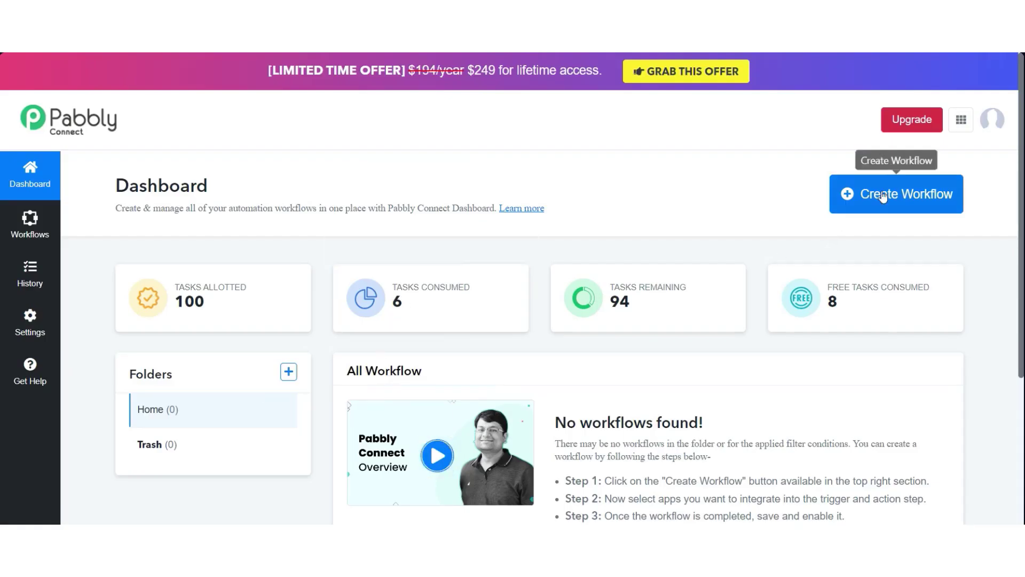
Create a Pabbly Connect workflow named 'Test workflow'.
click(879, 197)
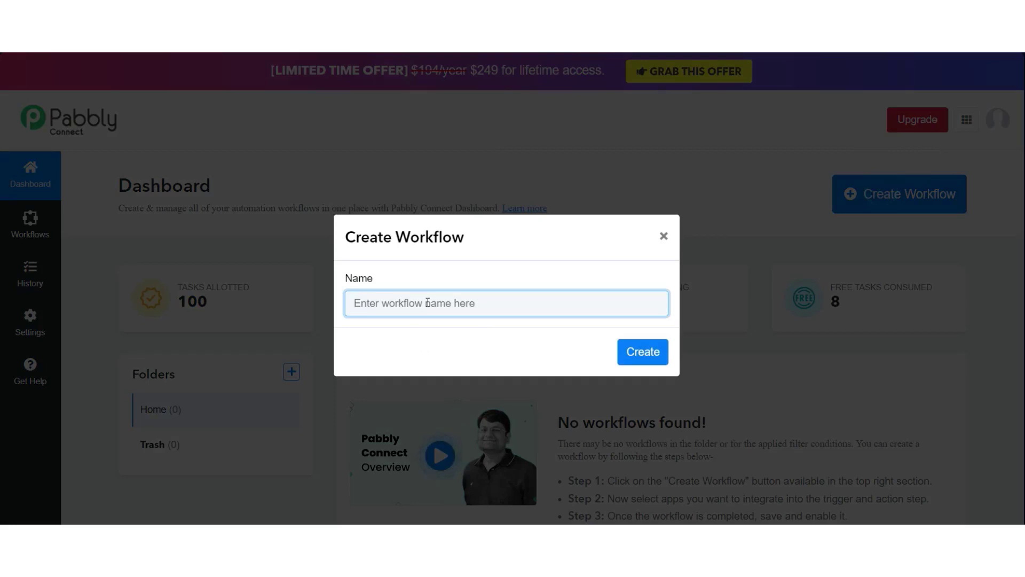
text(Test workflow)
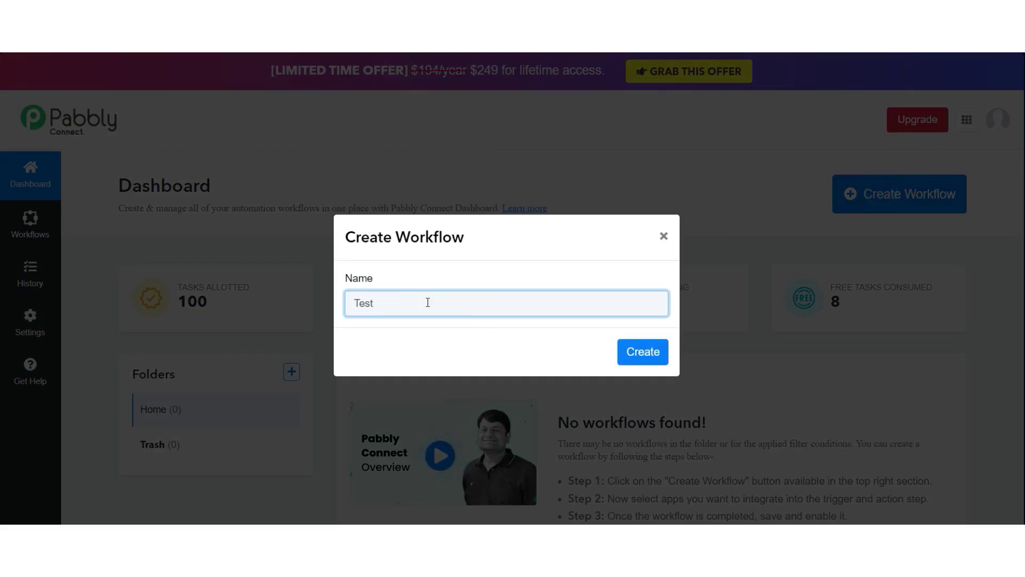
click(643, 352)
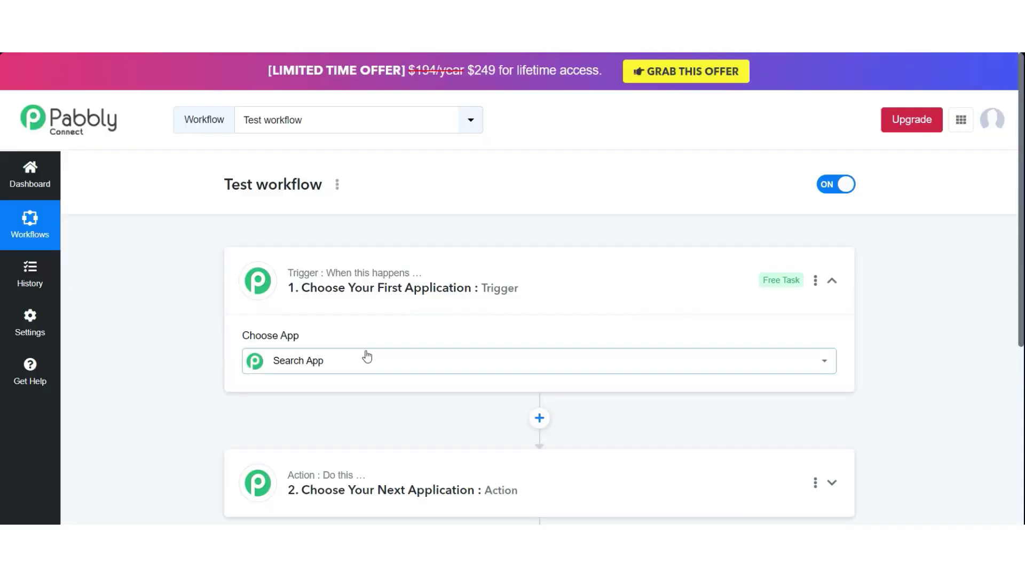
Set the trigger to Chatrace's New "Trigger Pabbly" Event.
click(365, 361)
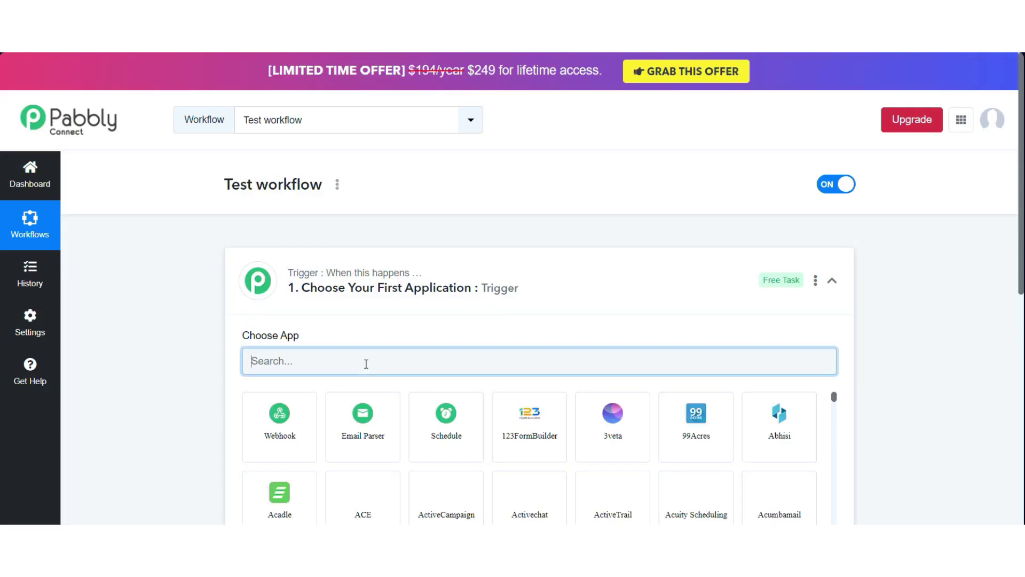
text(Chatr)
click(401, 425)
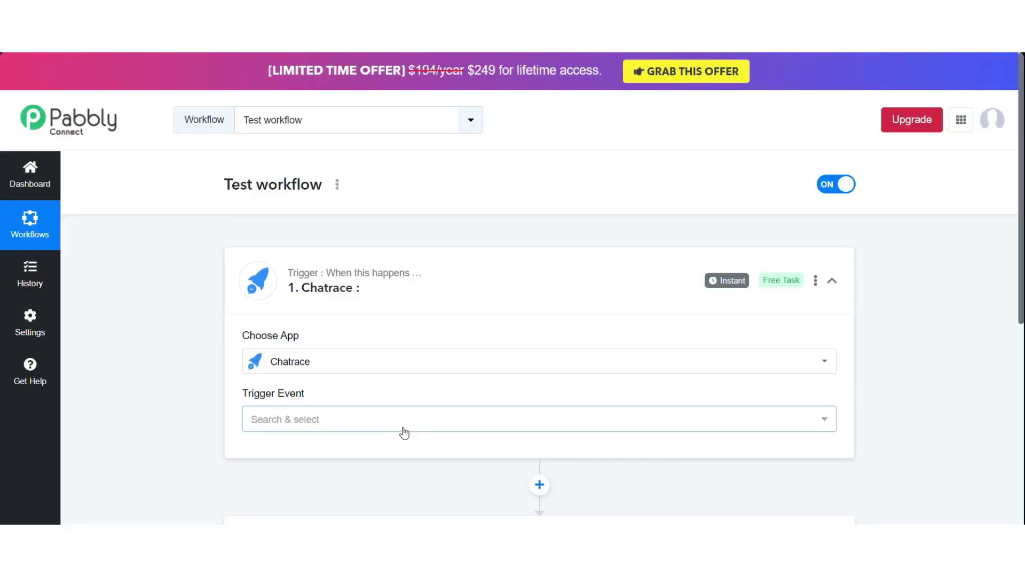
click(398, 428)
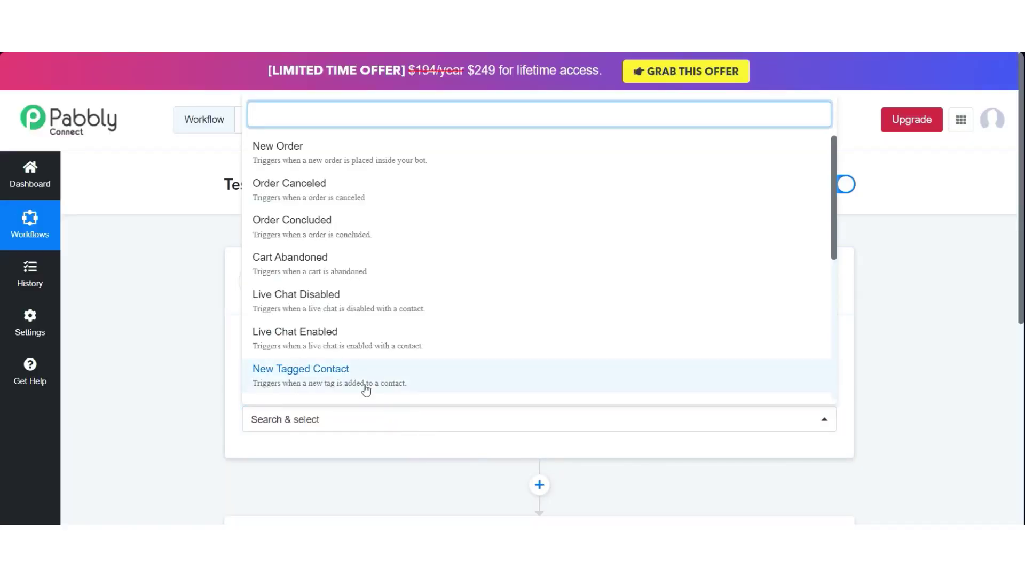
scroll(347, 326, down, 4)
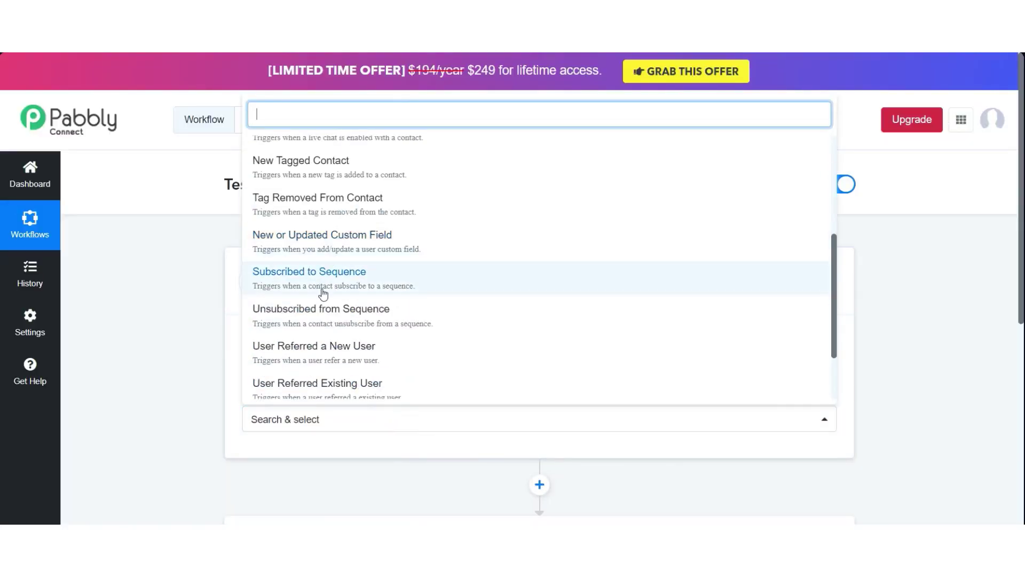
scroll(326, 331, down, 1)
scroll(326, 370, down, 1)
click(331, 389)
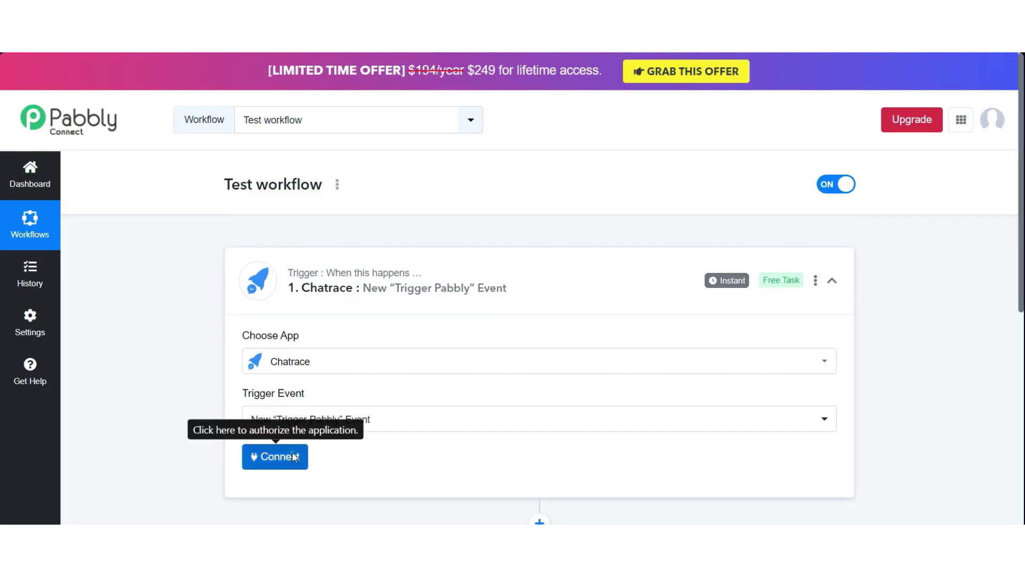
Start connecting the Chatrace account and copy the API access token from Chatrace's Integrations settings.
click(294, 456)
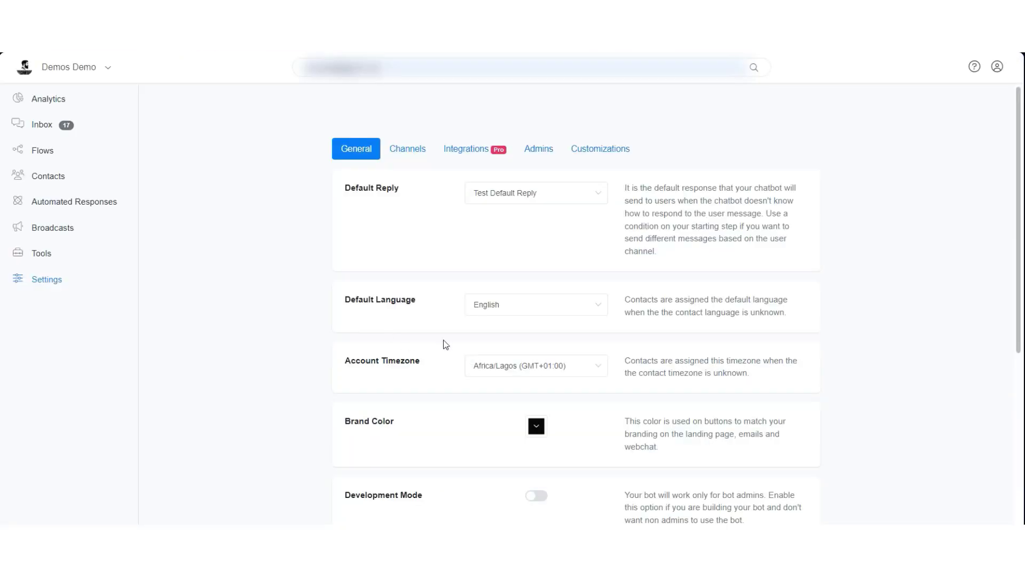
click(473, 151)
click(466, 196)
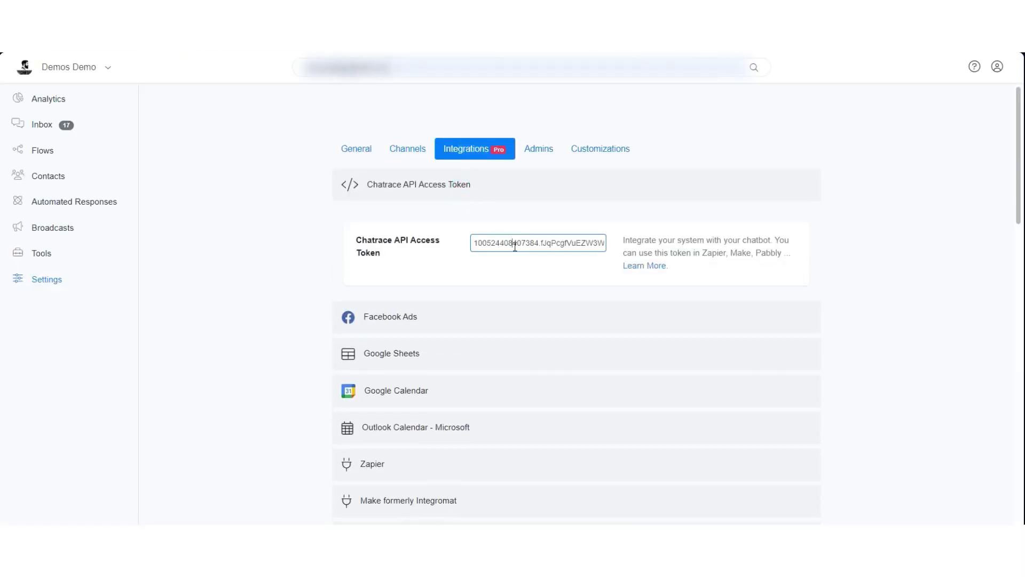
triple_click(514, 247)
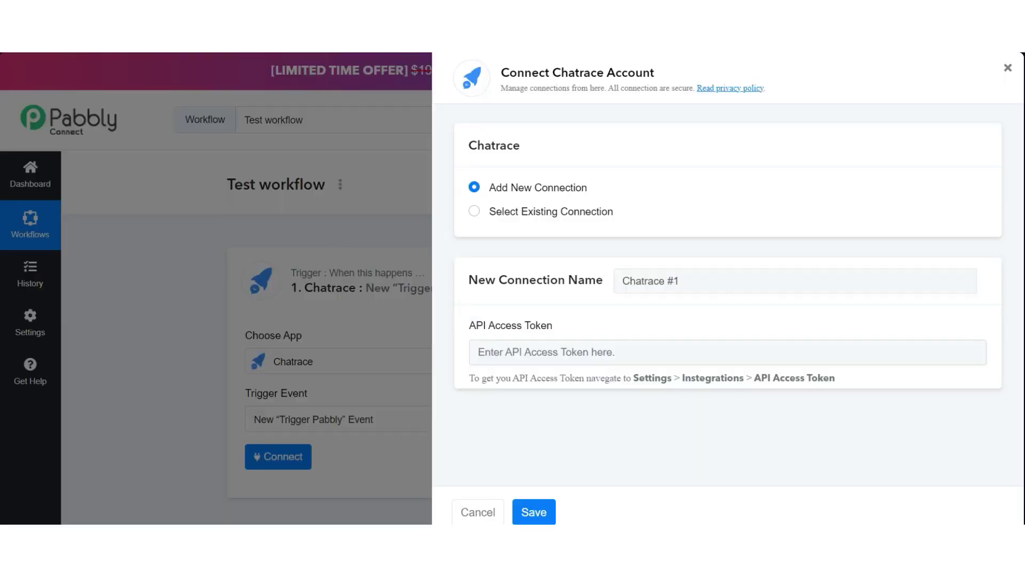
Paste the Chatrace API access token and save the new connection.
click(590, 354)
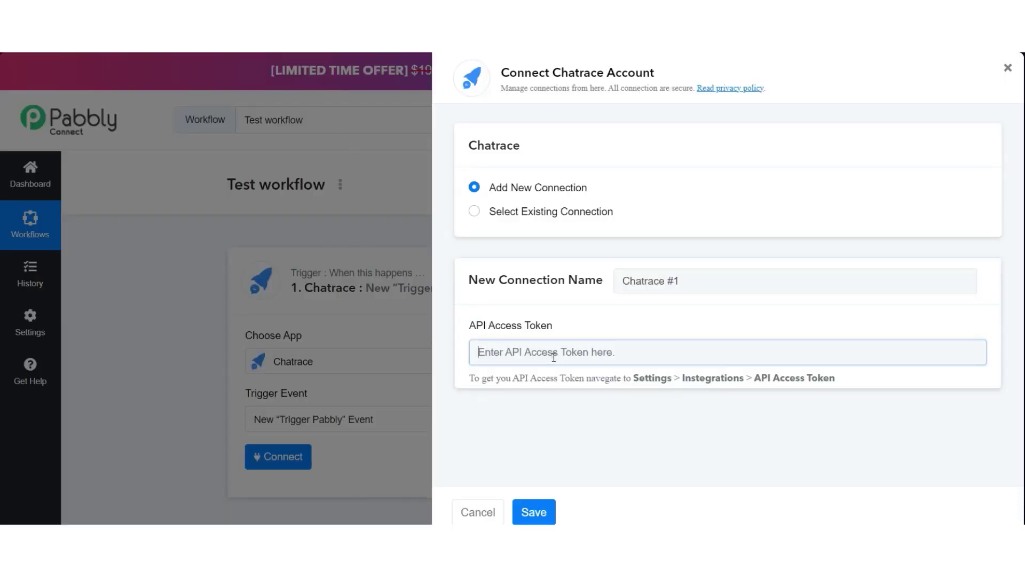
key(ctrl+v)
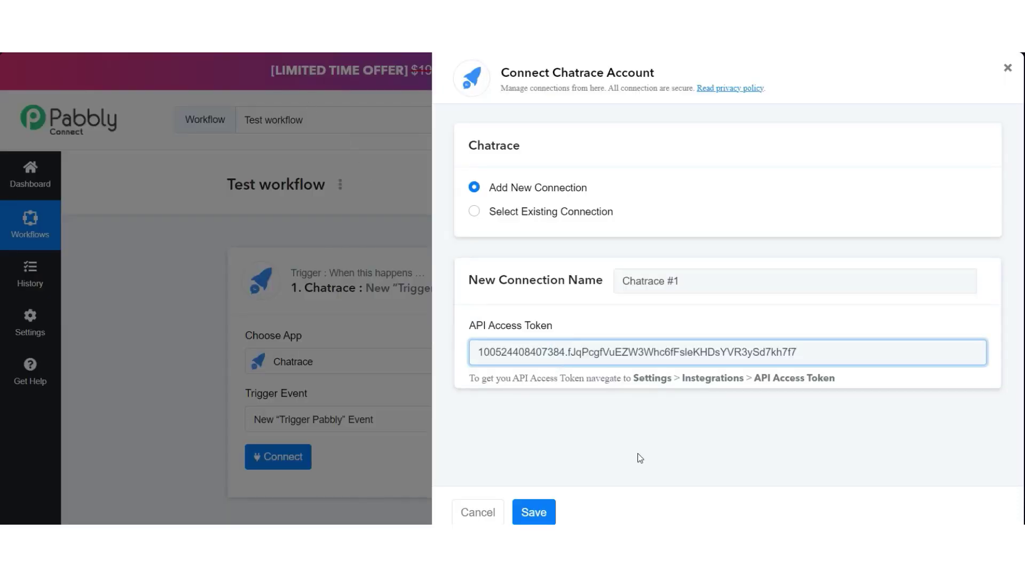
click(538, 512)
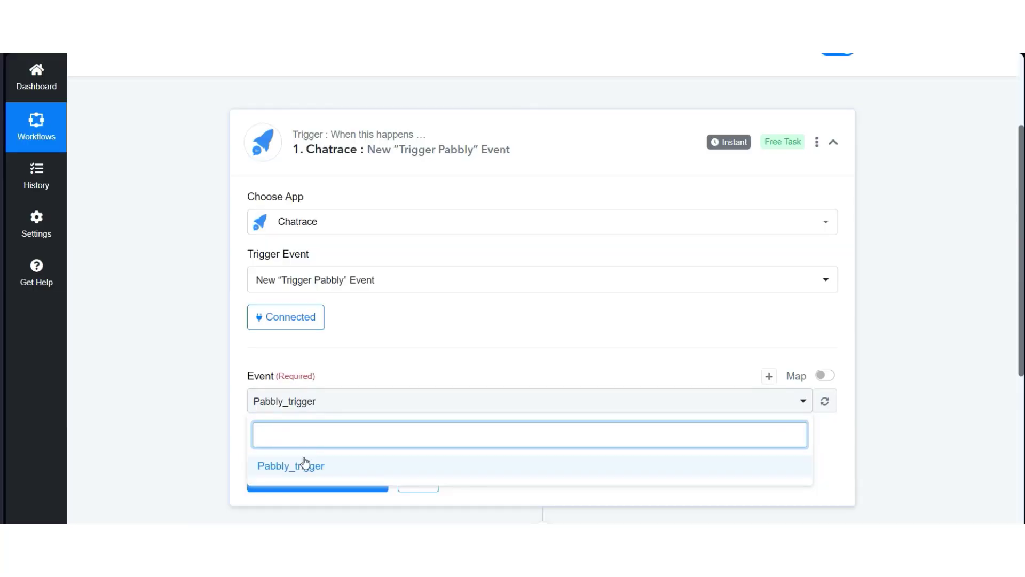
Set the trigger's Event field to Pabbly_trigger.
click(308, 466)
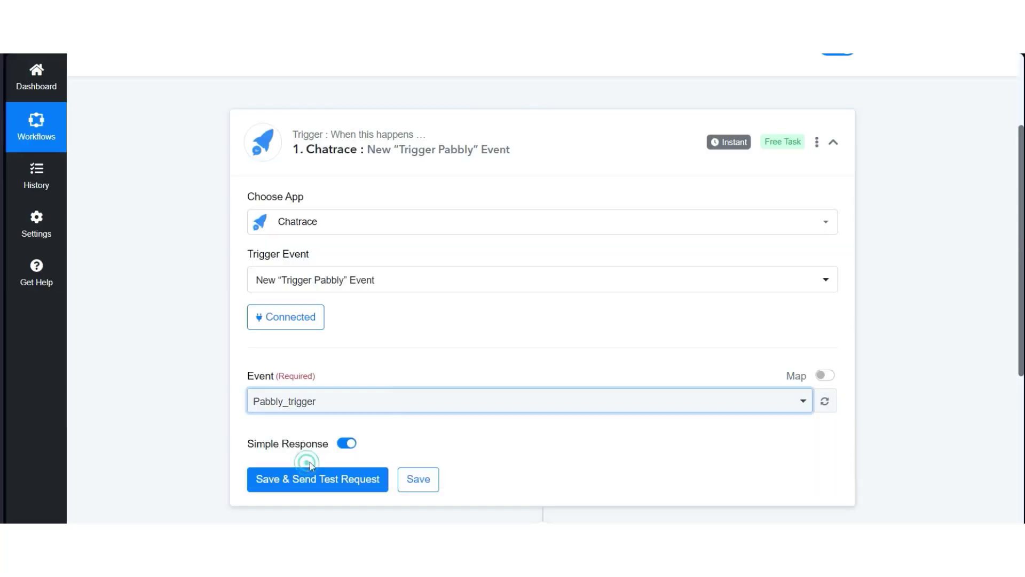
click(318, 400)
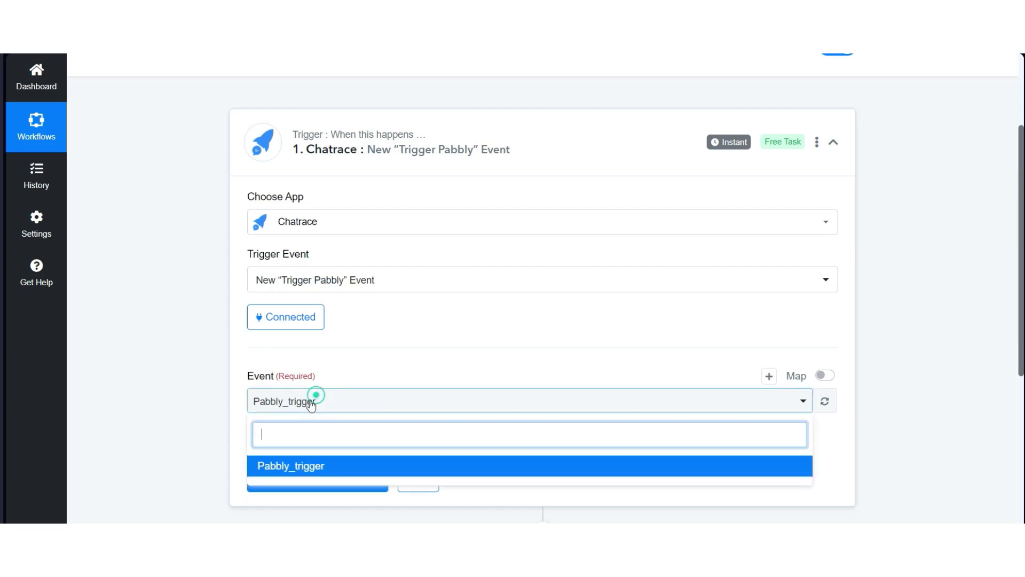
click(275, 464)
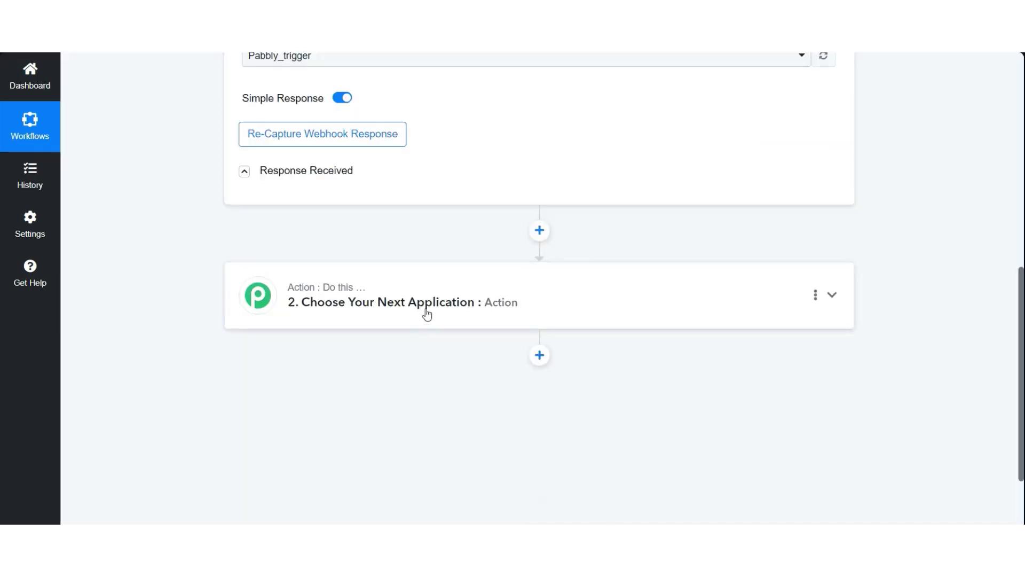
Send the trigger test request, then set the action to Google Sheets: Add New Row and connect the account.
click(426, 315)
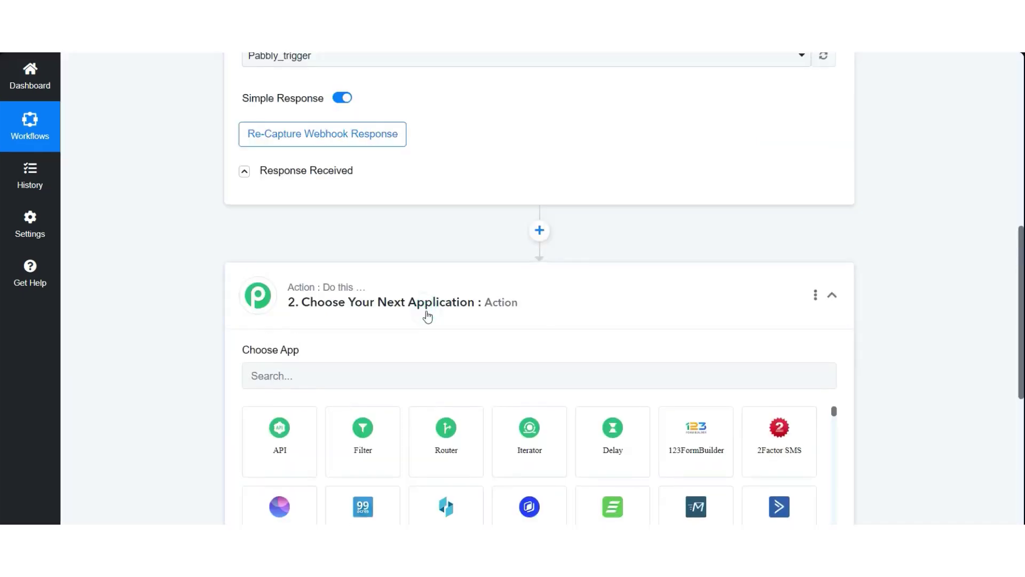
click(402, 375)
text(google)
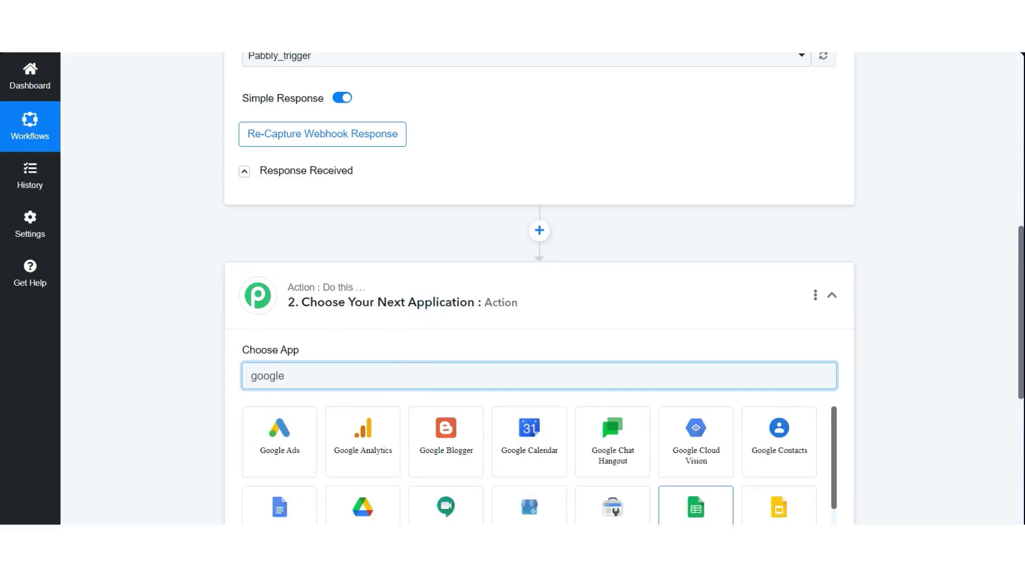
click(696, 506)
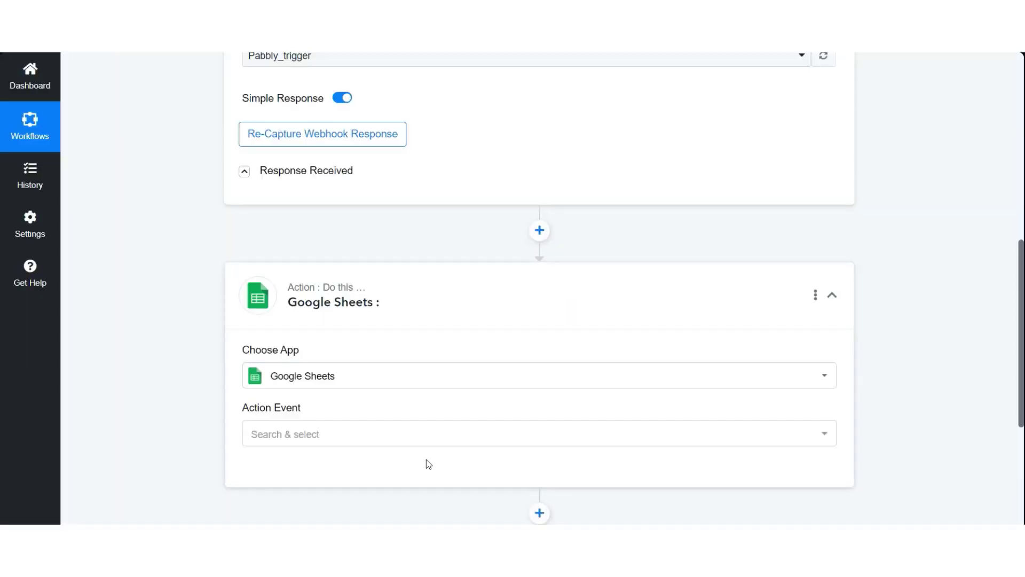
click(419, 435)
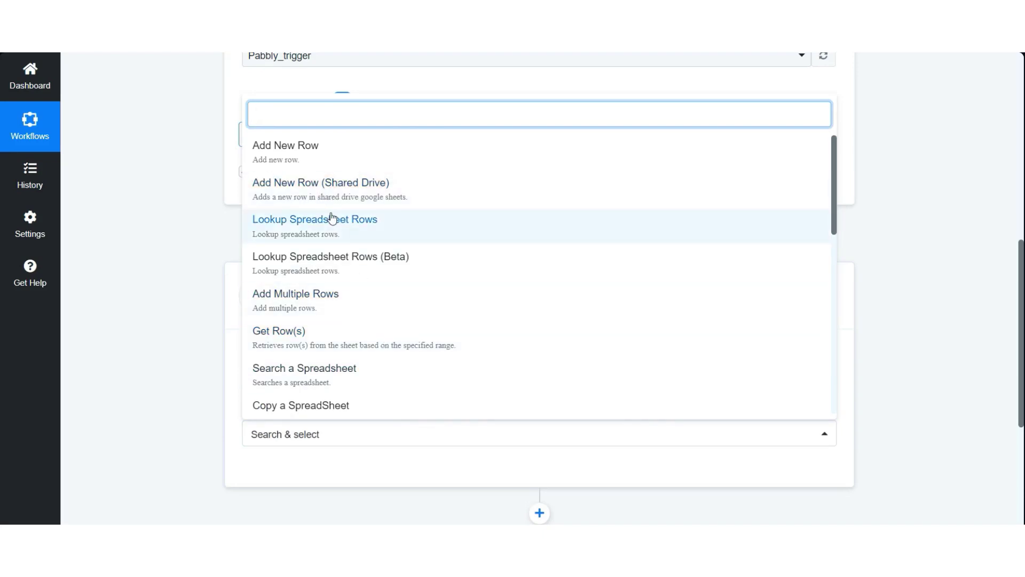
click(304, 161)
click(275, 482)
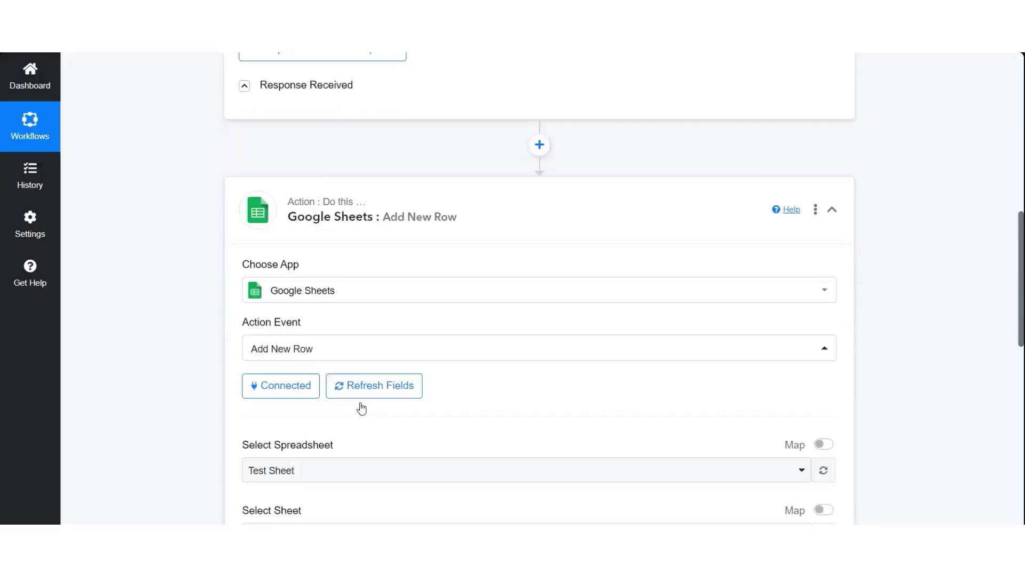
Choose the Test Sheet spreadsheet and its Sheet1 as the row's destination.
scroll(359, 408, down, 3)
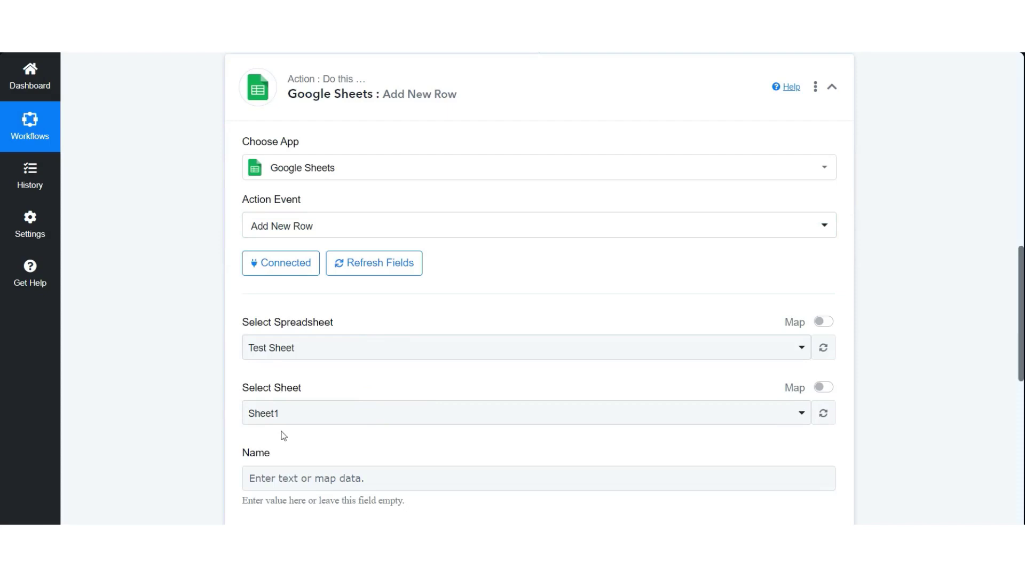
click(352, 350)
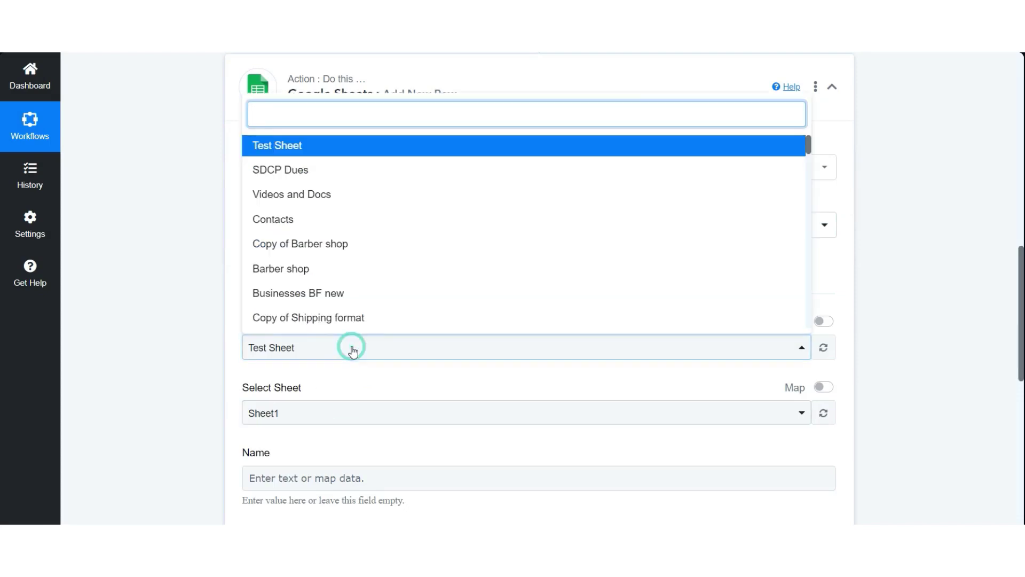
click(344, 156)
click(338, 414)
click(282, 480)
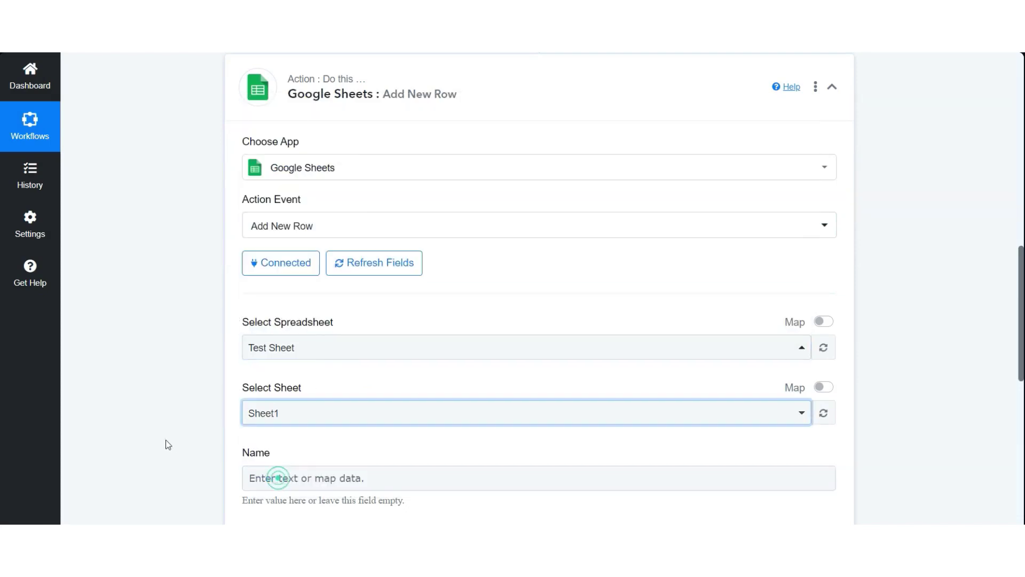
click(165, 441)
scroll(453, 339, down, 5)
Map the Name column to Chatrace's User Full Name field.
click(328, 200)
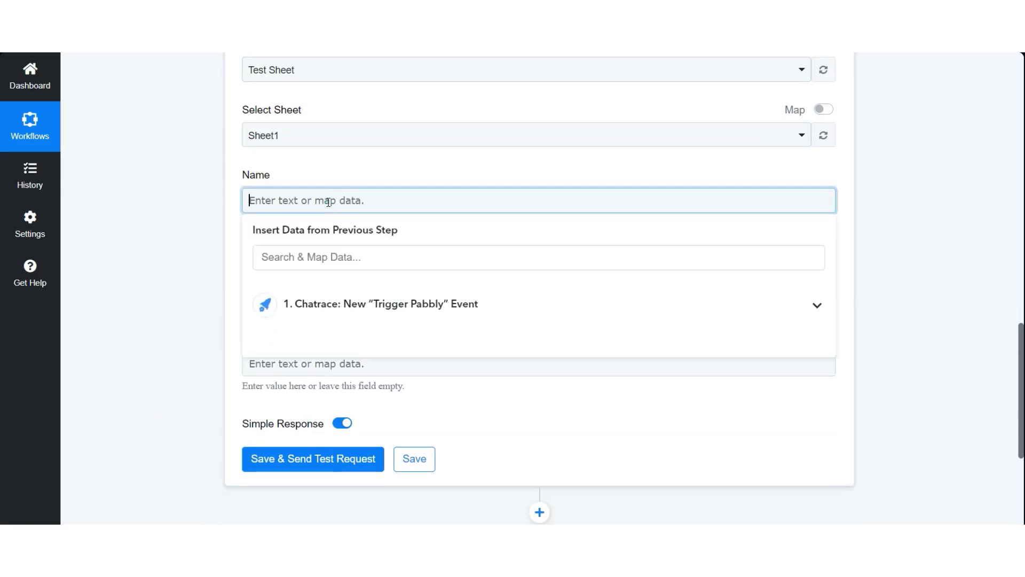
click(398, 302)
scroll(354, 415, down, 3)
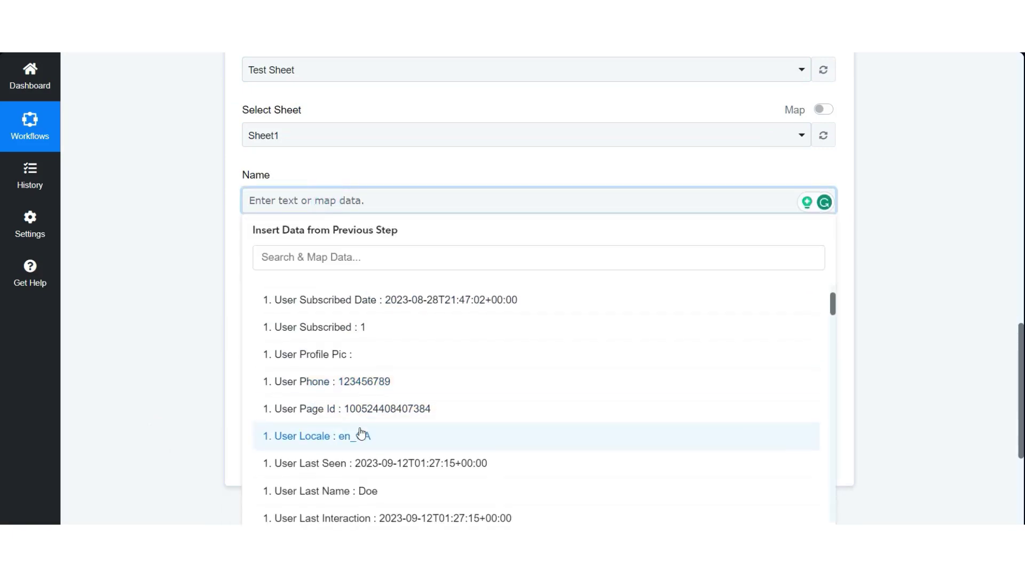
scroll(359, 428, down, 2)
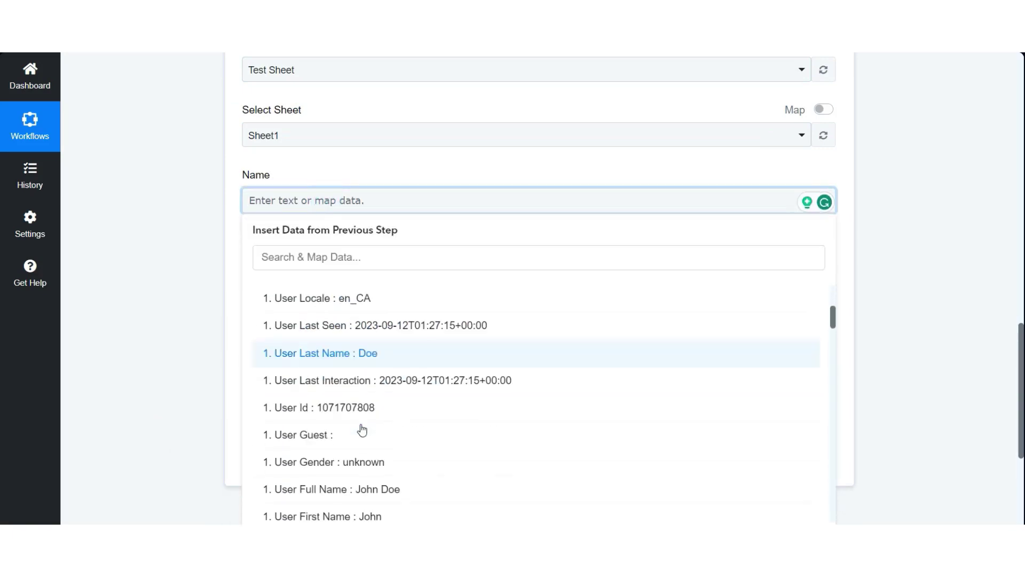
click(361, 491)
click(151, 286)
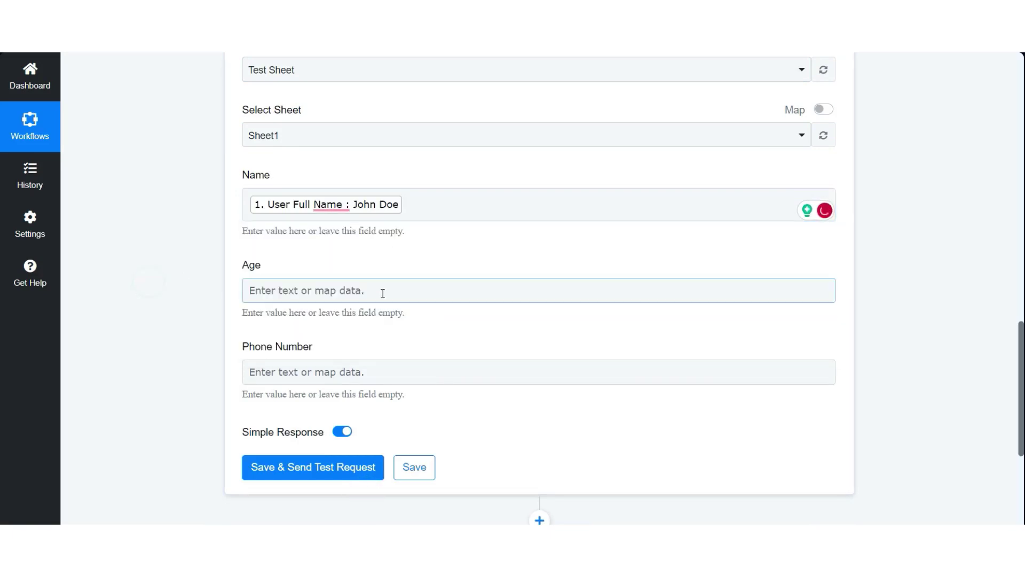
Map the Age column to Chatrace's User Custom Fields Age value.
click(382, 290)
click(404, 398)
scroll(404, 459, down, 10)
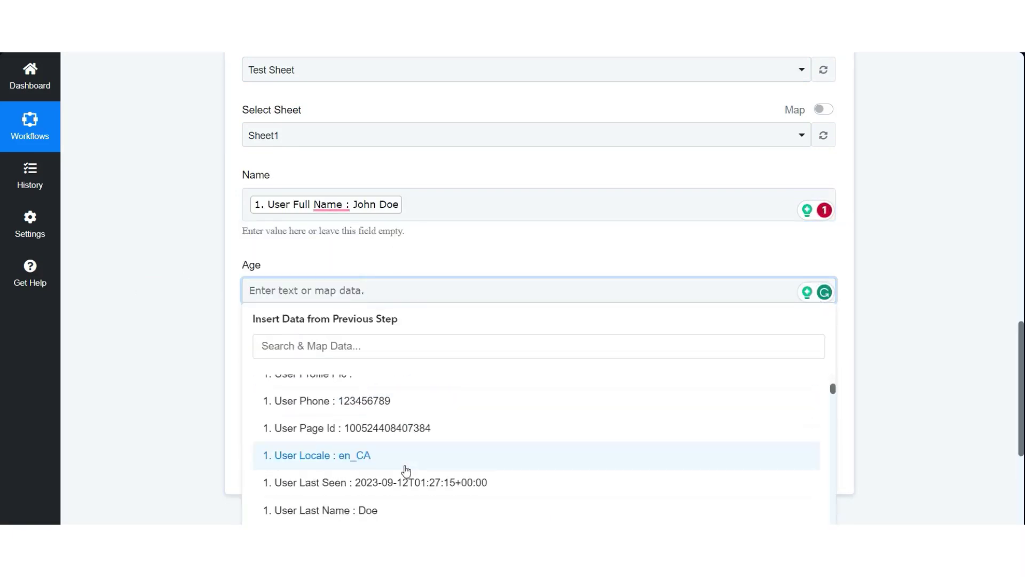
scroll(397, 446, down, 12)
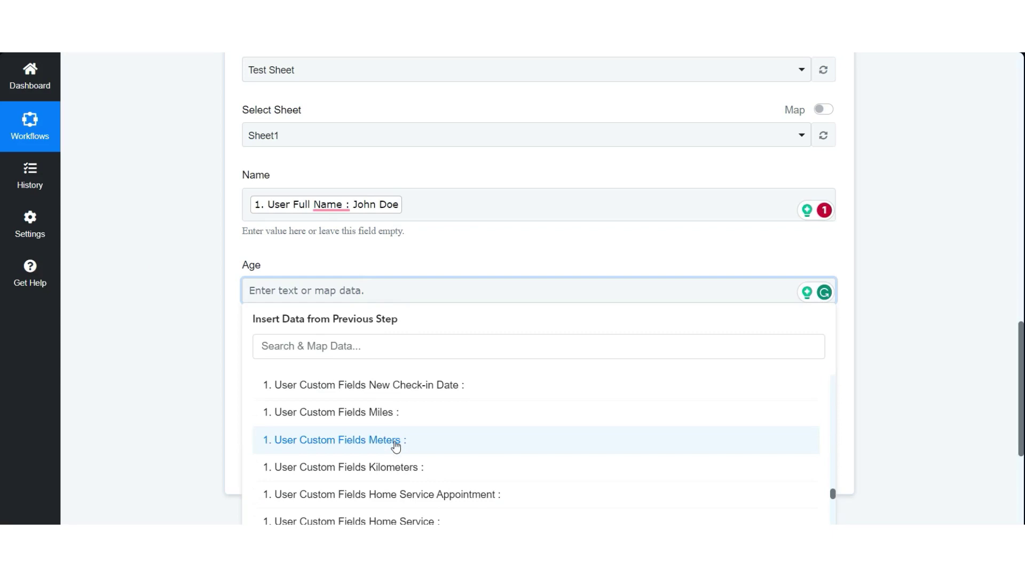
scroll(397, 446, down, 6)
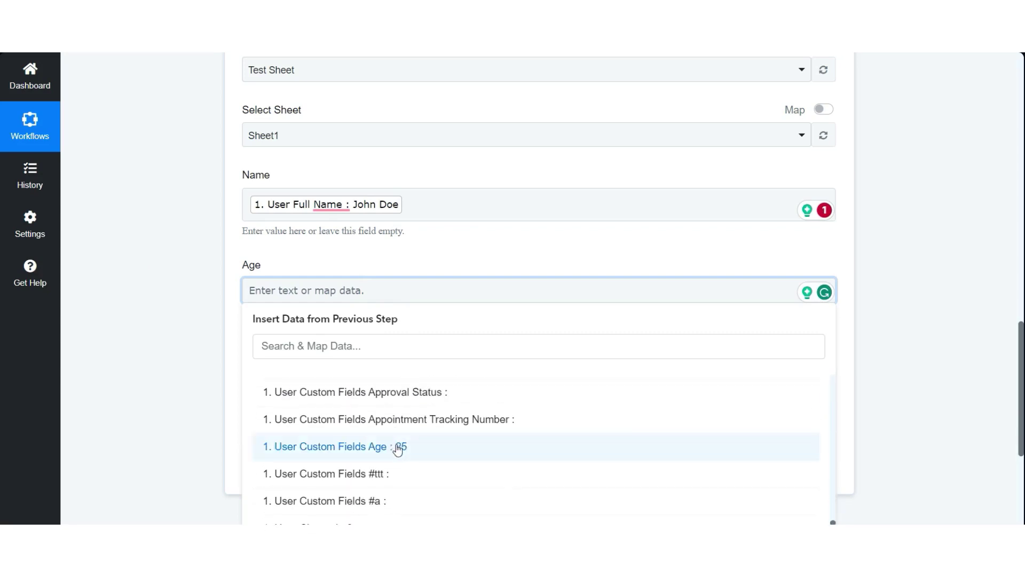
click(396, 447)
click(160, 374)
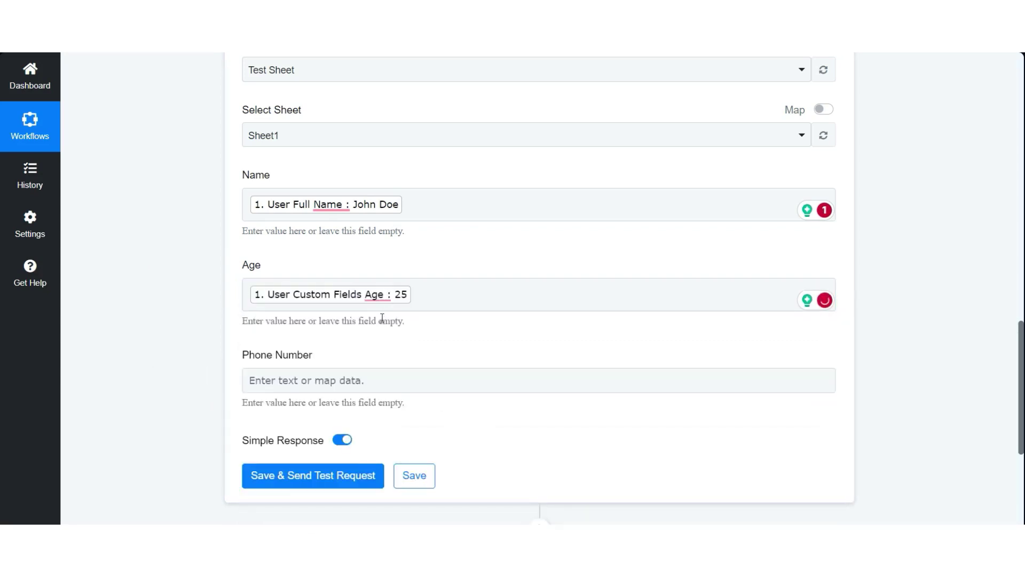
Map Phone Number to Chatrace's User Phone field and save the Google Sheets step.
click(319, 380)
click(361, 484)
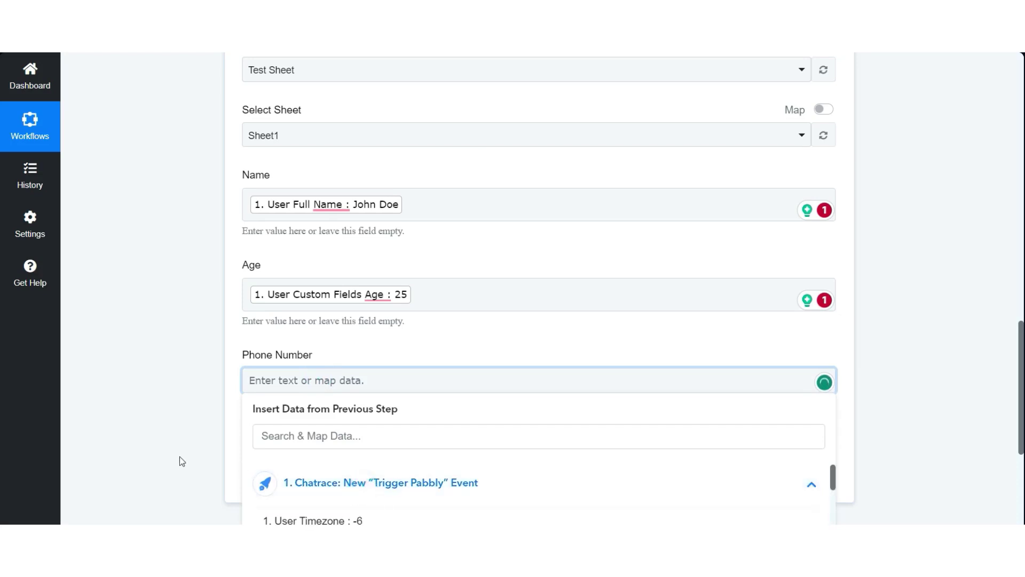
scroll(358, 279, down, 5)
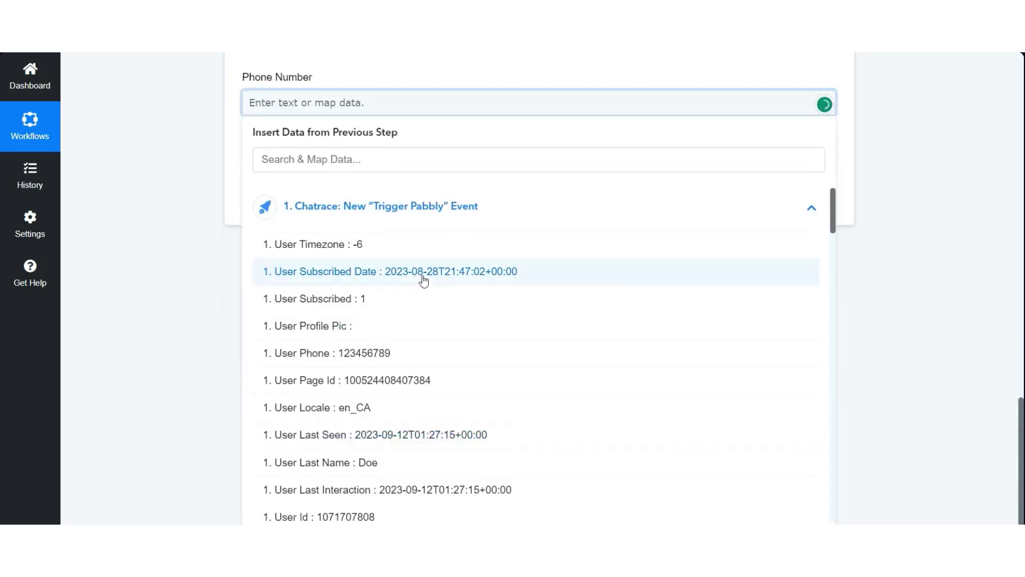
click(157, 342)
scroll(369, 316, up, 7)
scroll(374, 304, down, 2)
click(414, 484)
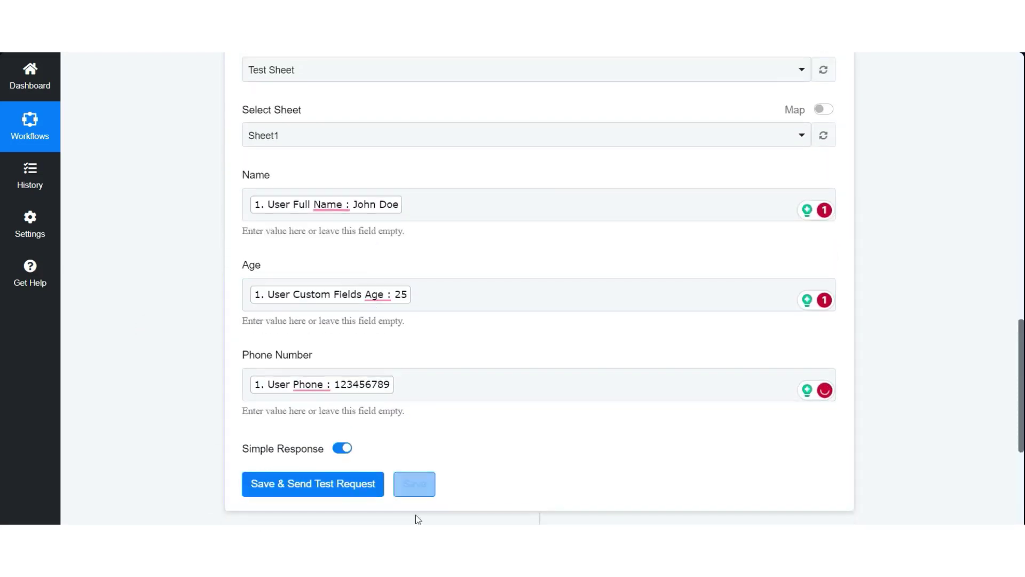
Confirm the saved Google Sheets step, then start a Telegram preview of the Chatrace bot.
click(418, 488)
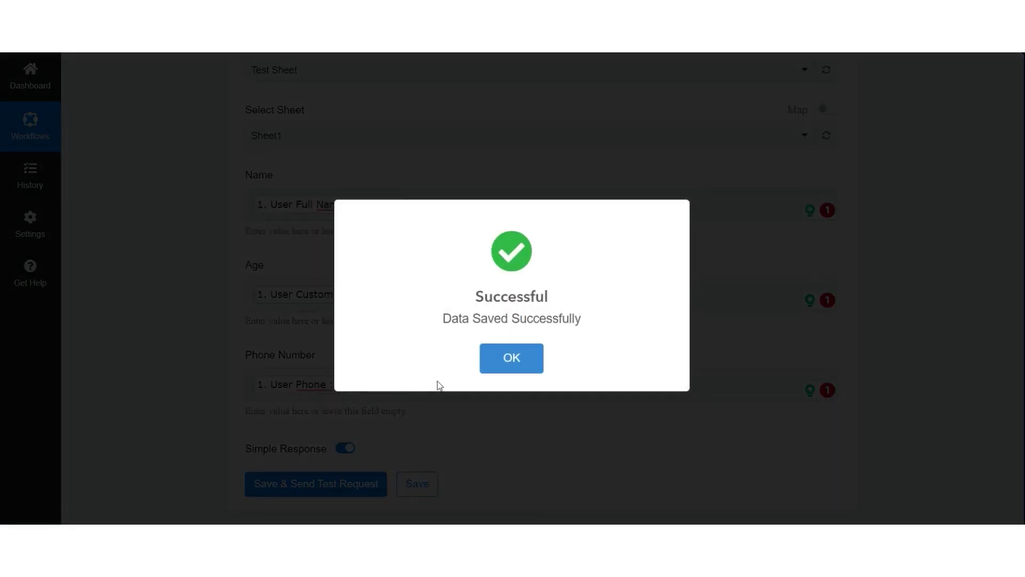
click(512, 357)
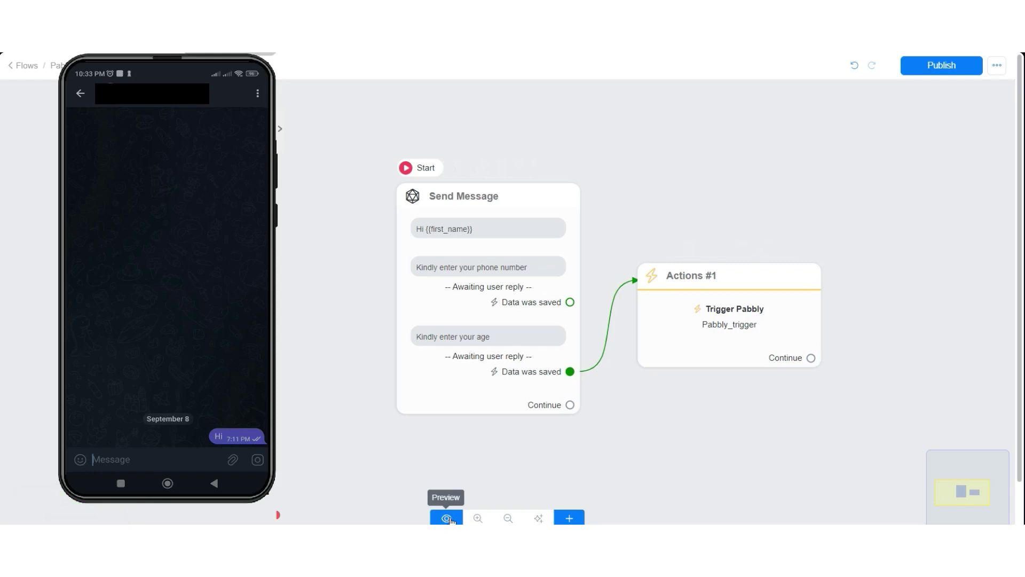
click(448, 518)
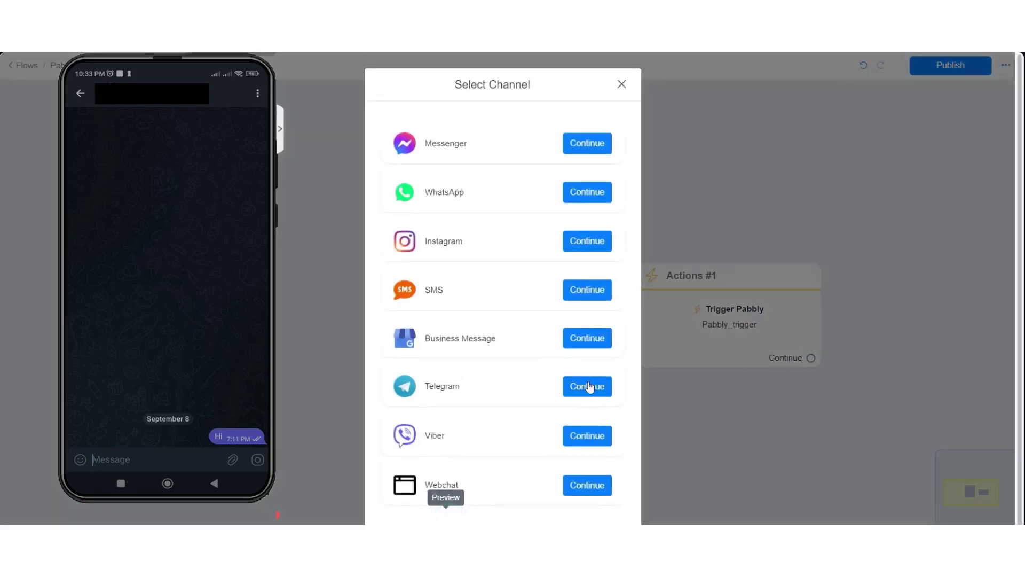
click(588, 386)
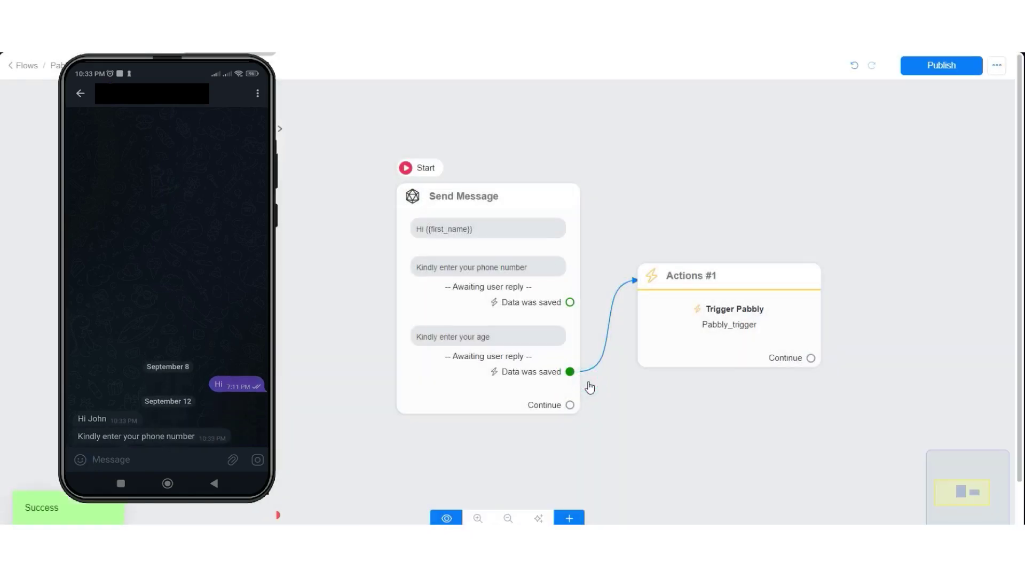